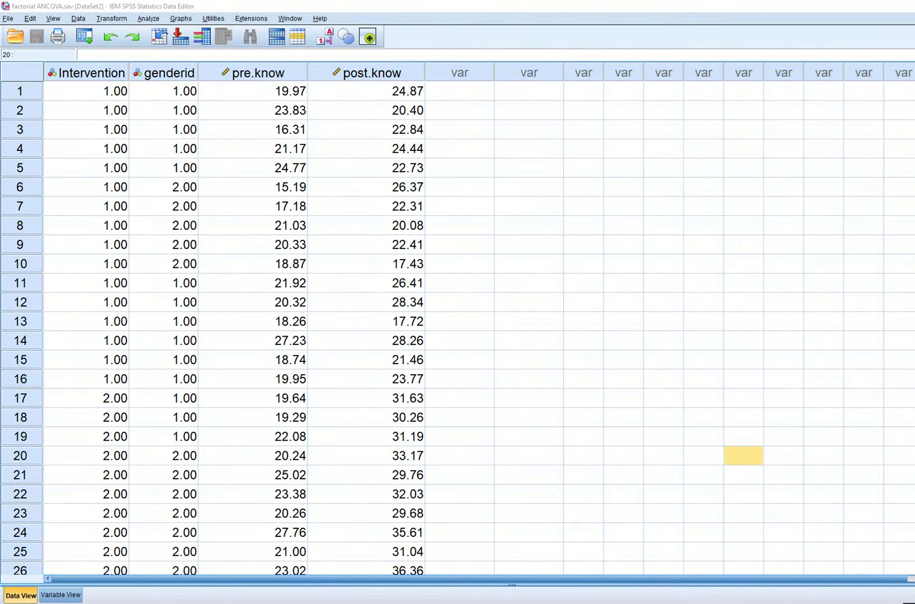
# - Review the factor columns Intervention and genderid, the post.know outcome column and the pre.know covariate column in the dataset
pyautogui.moveTo(86, 73); pyautogui.dragTo(372, 73)
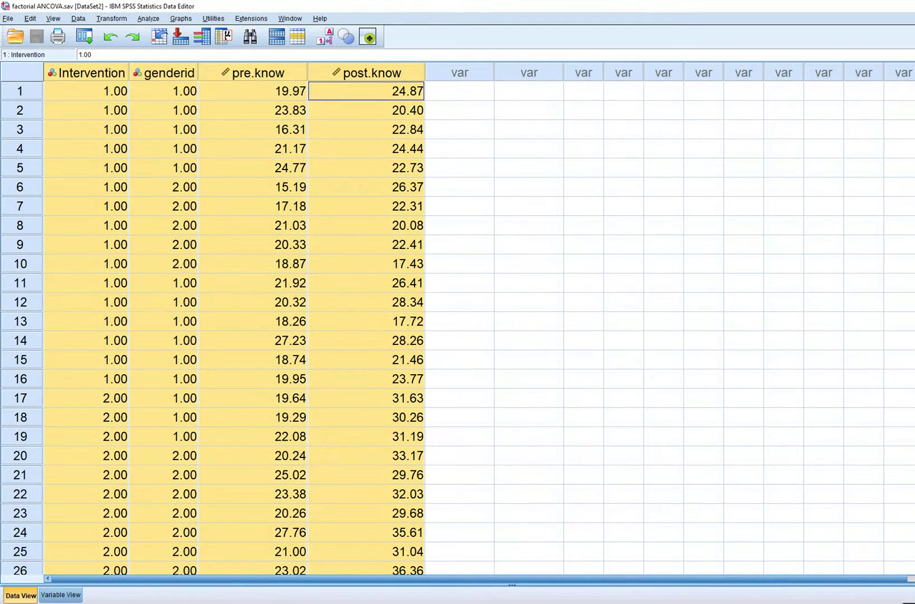
pyautogui.click(459, 186)
pyautogui.moveTo(86, 73); pyautogui.dragTo(163, 73)
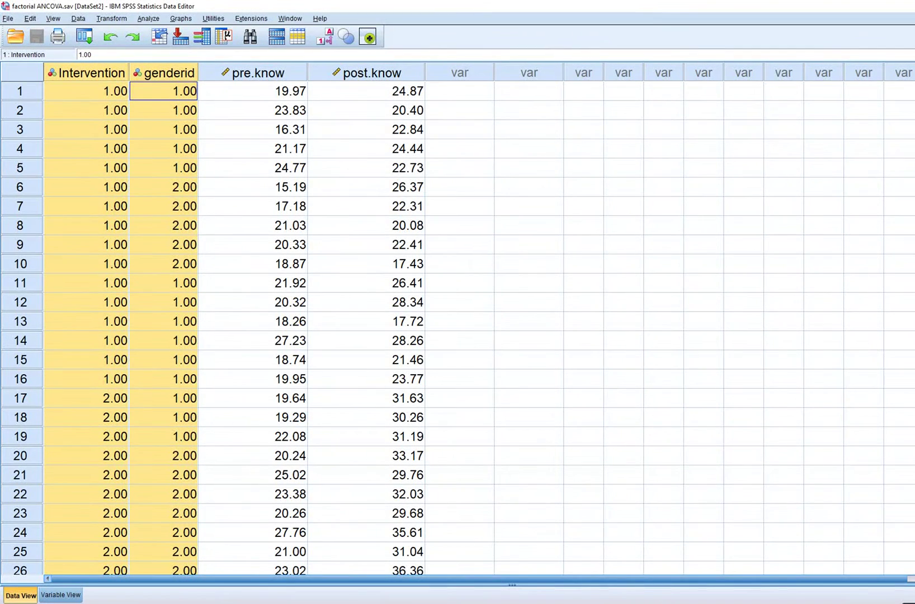
pyautogui.click(371, 72)
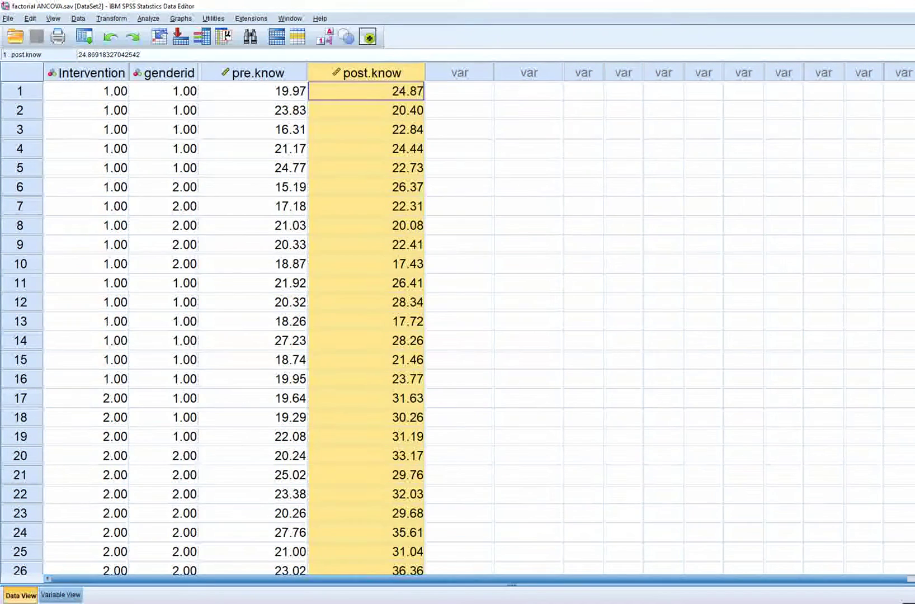
pyautogui.click(253, 73)
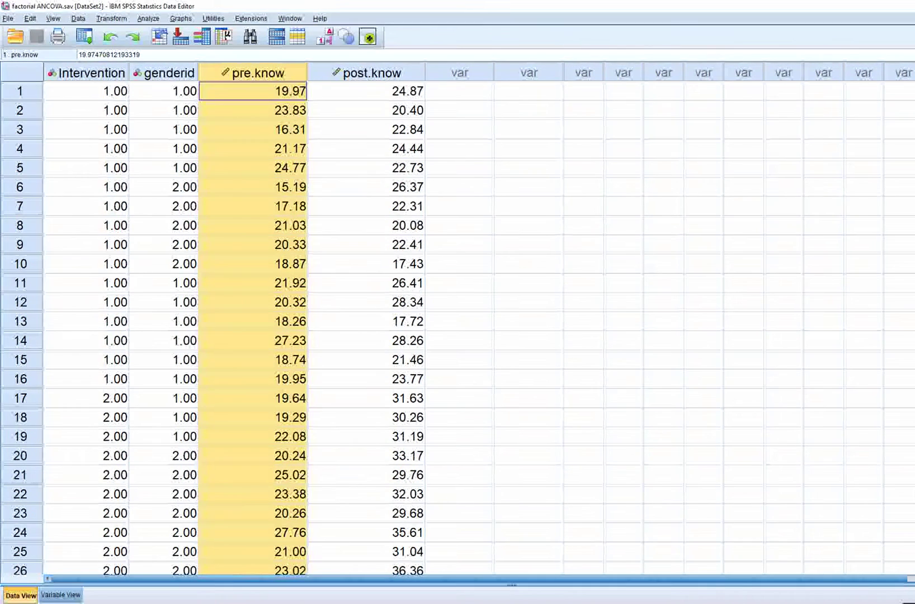
pyautogui.click(460, 129)
# - Check the value labels defined for the Intervention and genderid variables, then return to the data values
pyautogui.doubleClick(86, 72)
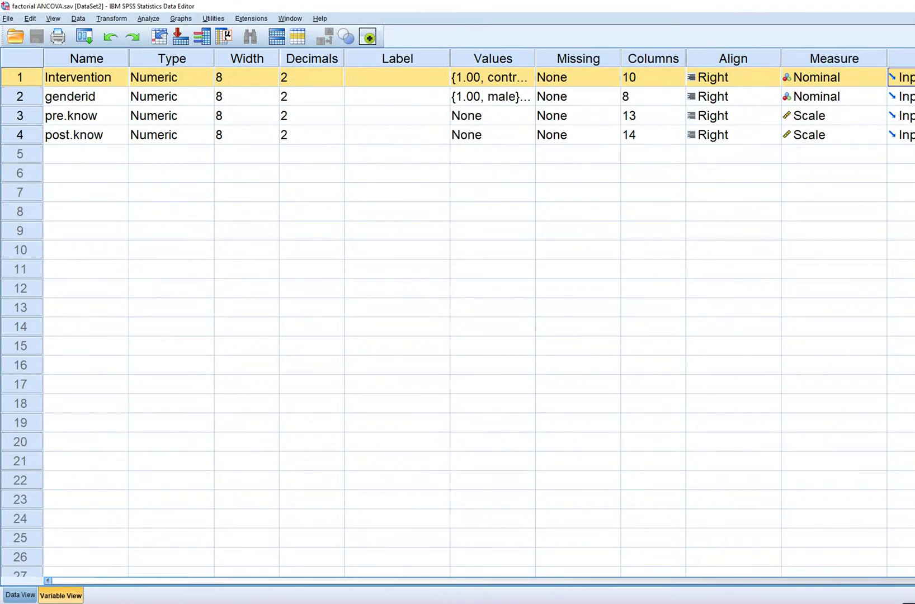
pyautogui.click(525, 77)
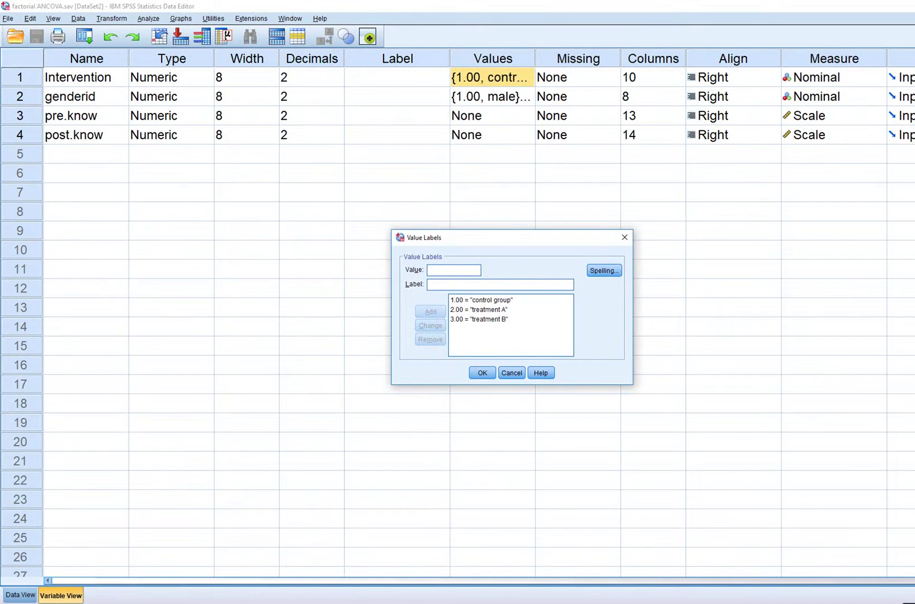
pyautogui.click(624, 237)
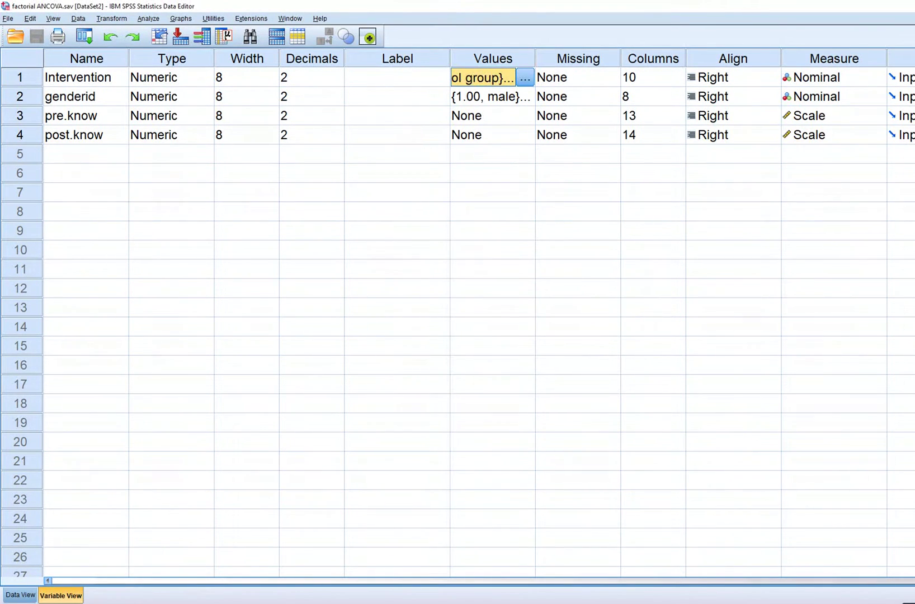
pyautogui.click(526, 97)
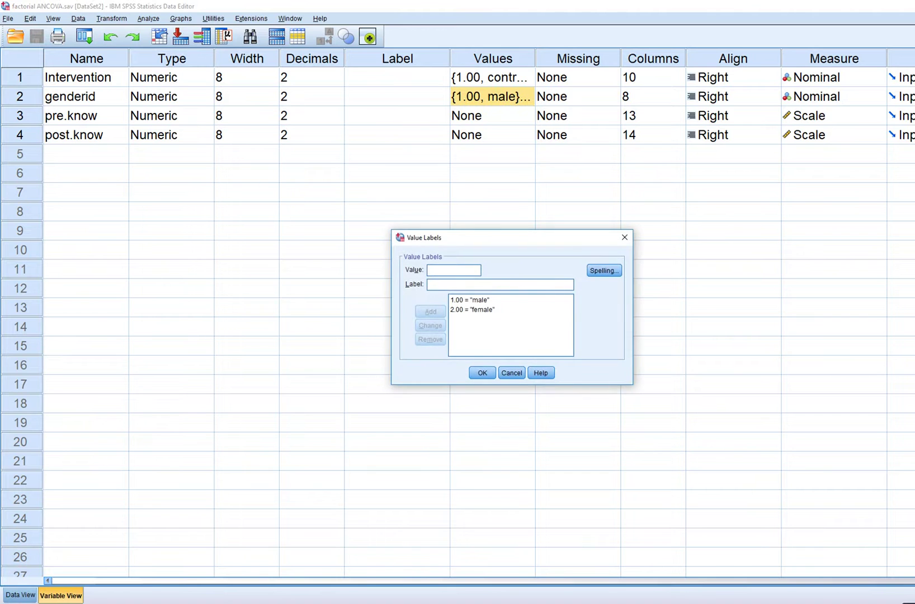
pyautogui.click(624, 237)
pyautogui.click(20, 596)
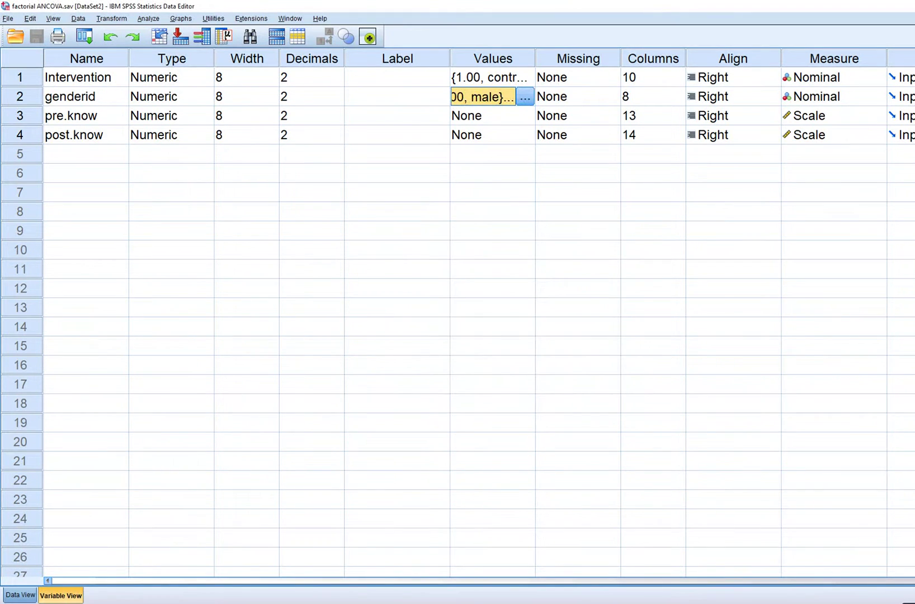
pyautogui.click(459, 264)
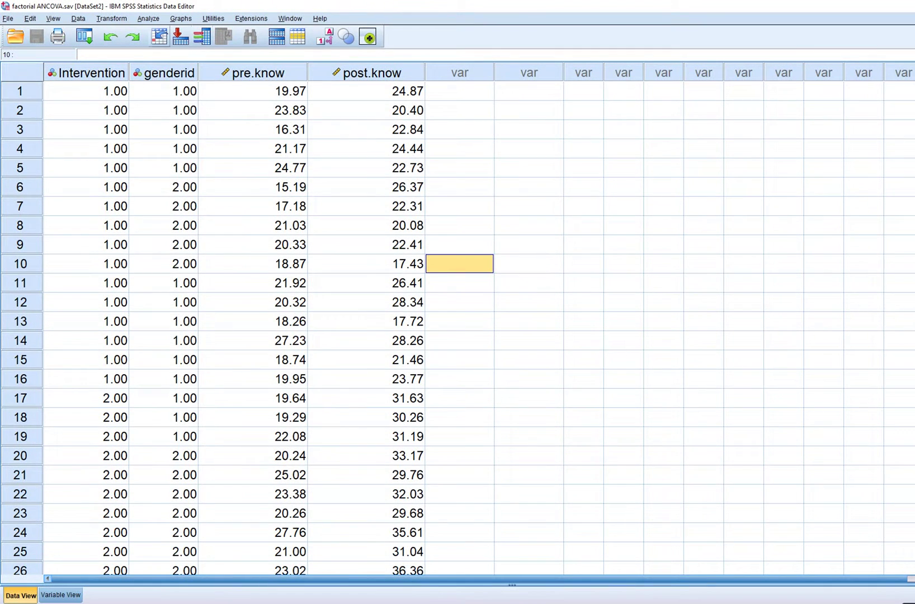
# - Start a univariate general linear model with Intervention and genderid as the fixed factors
pyautogui.click(148, 18)
pyautogui.moveTo(224, 94)
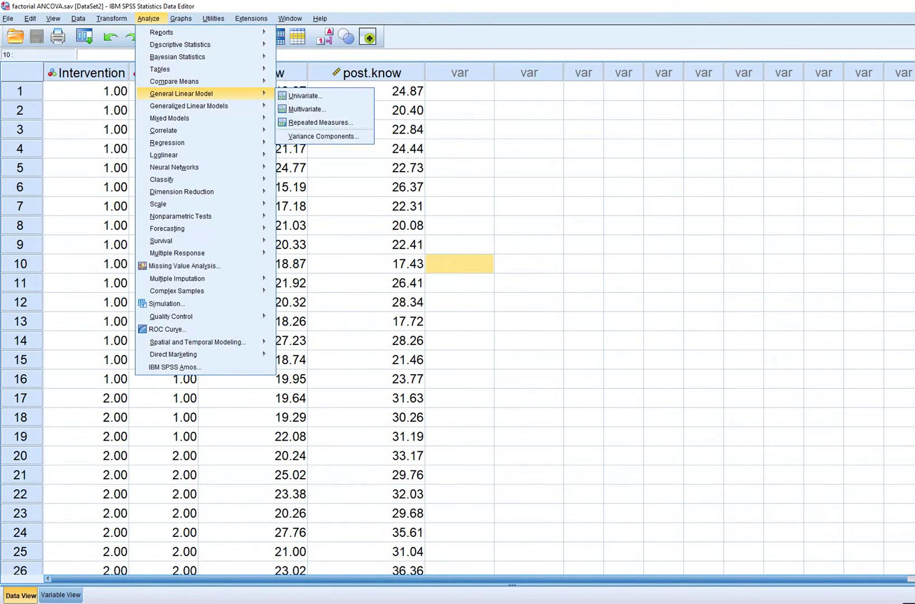
pyautogui.click(302, 94)
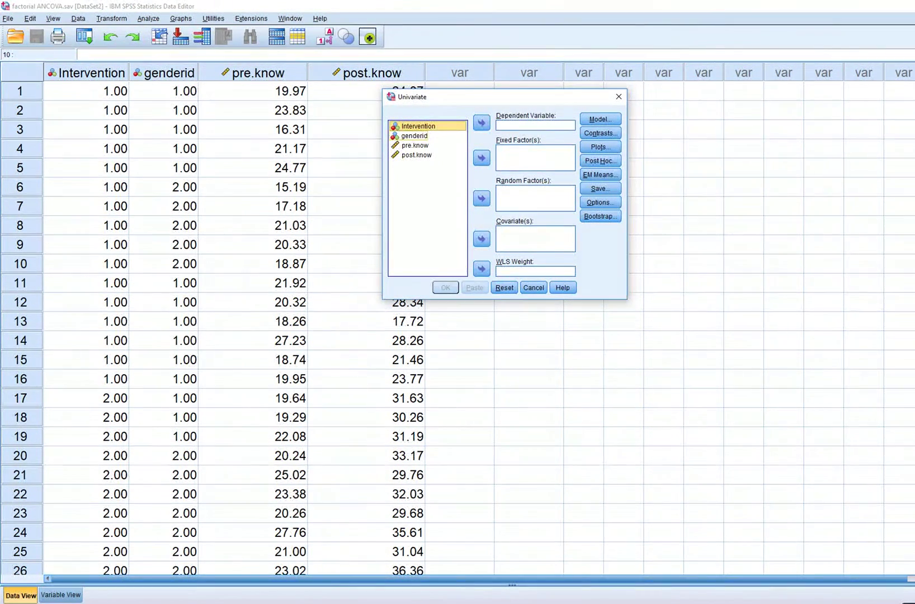
pyautogui.keyDown('ctrl'); pyautogui.click(414, 135); pyautogui.keyUp('ctrl')
pyautogui.click(482, 157)
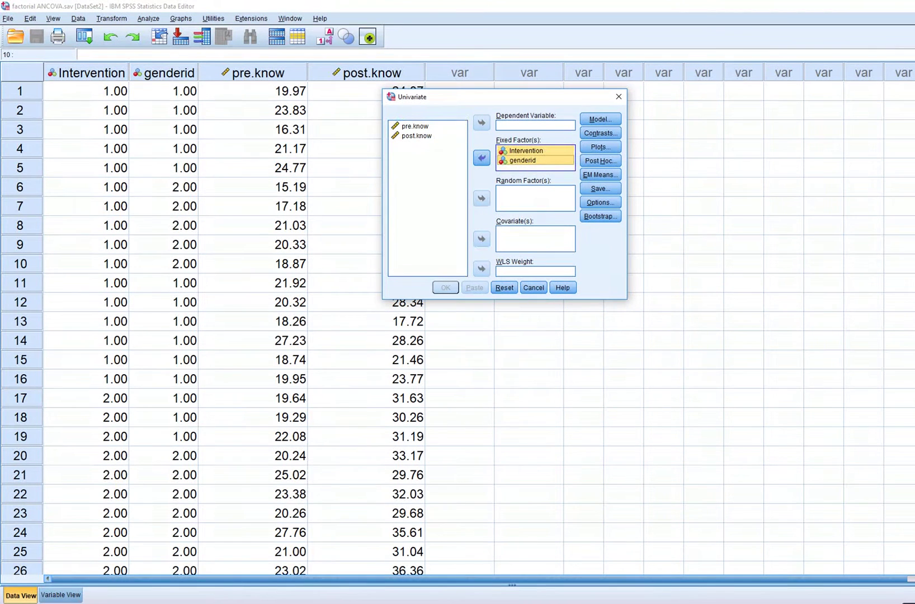
# - Assign post.know as the dependent variable and pre.know as the covariate of the univariate model
pyautogui.click(416, 136)
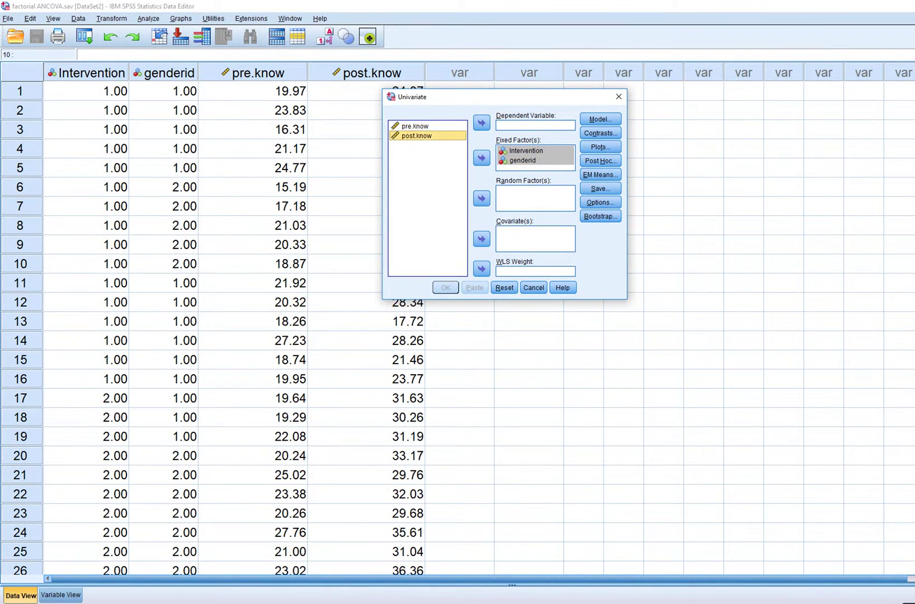
pyautogui.click(481, 123)
pyautogui.click(427, 126)
pyautogui.click(481, 239)
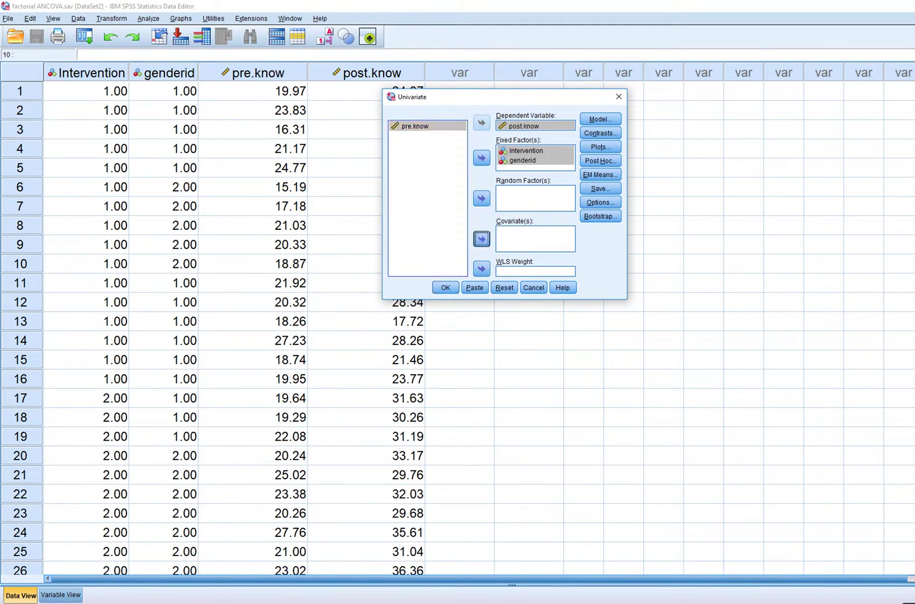
pyautogui.click(481, 239)
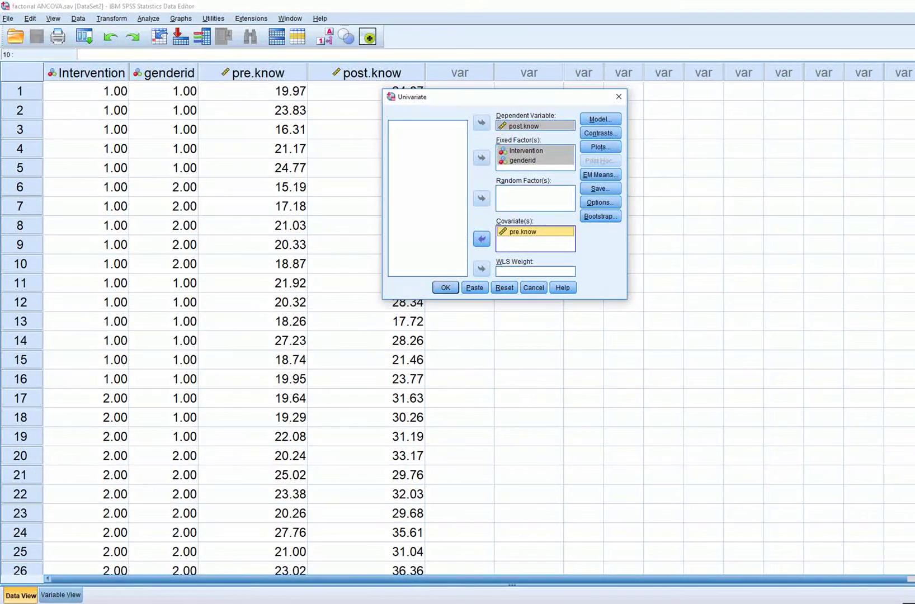
# - Include descriptive statistics, estimates of effect size, observed power and homogeneity tests in the model's output options
pyautogui.click(600, 201)
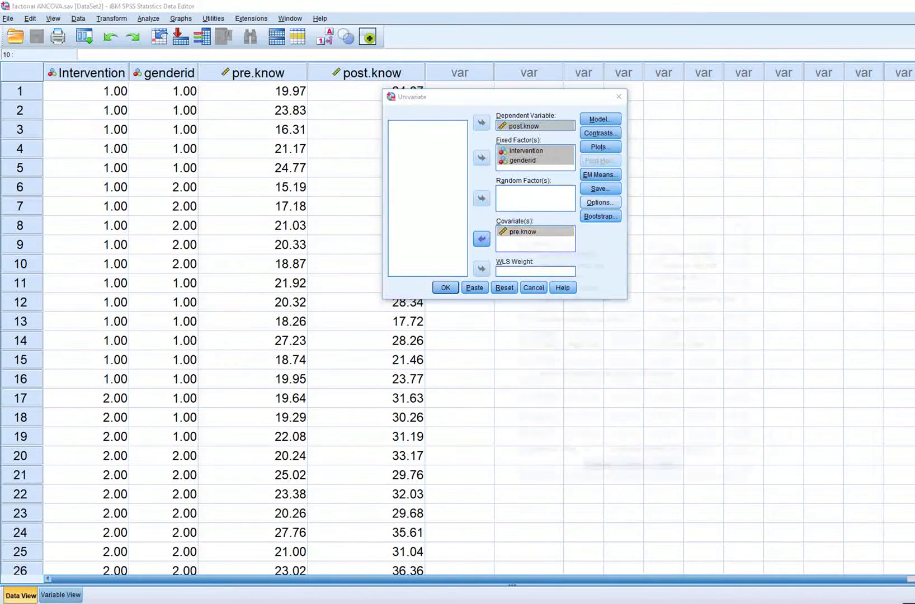
pyautogui.click(530, 250)
pyautogui.press('Tab')
pyautogui.press('space')
pyautogui.press('Tab')
pyautogui.press('space')
pyautogui.click(656, 250)
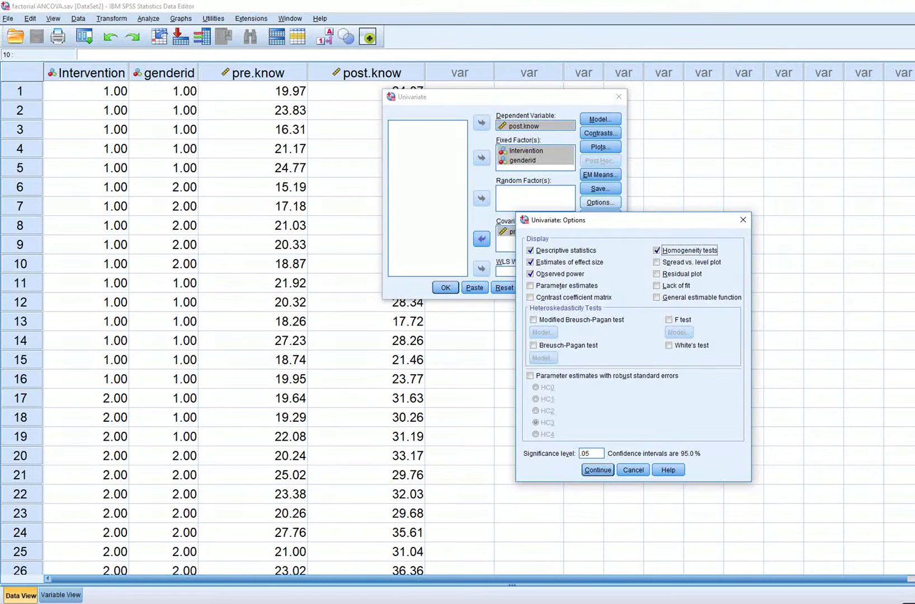
pyautogui.press('Return')
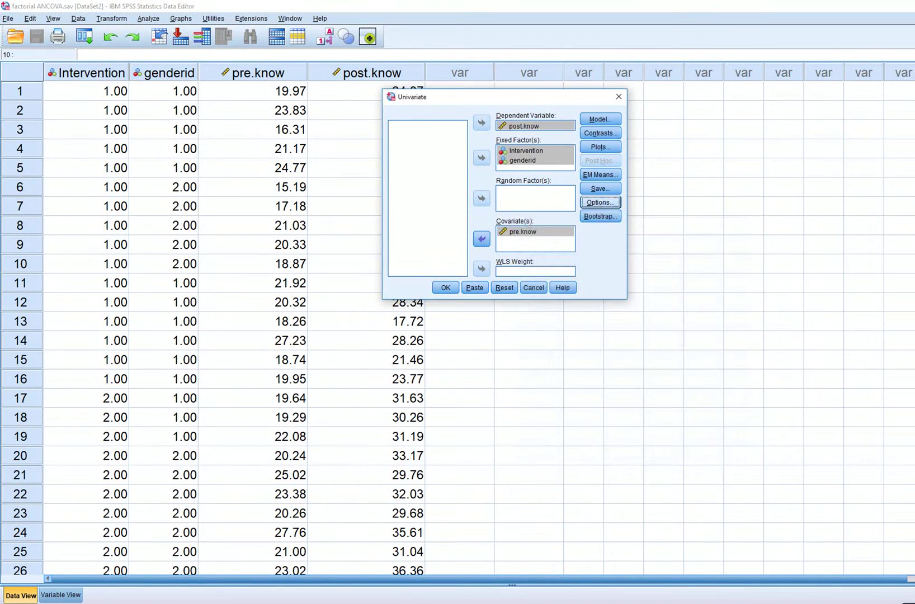
# - Request estimated marginal means for (OVERALL), Intervention, genderid and Intervention*genderid
pyautogui.hotkey('alt', 'm')
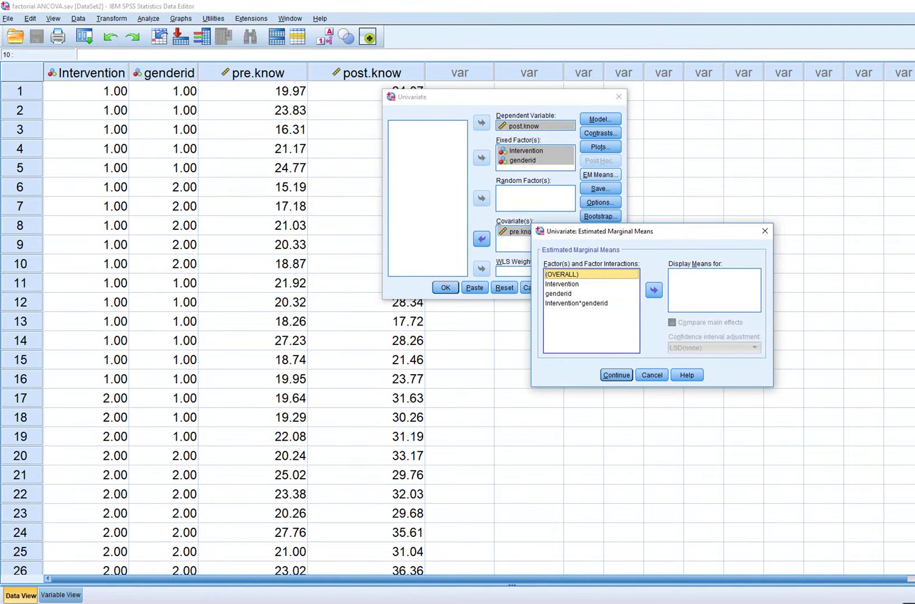
pyautogui.keyDown('shift'); pyautogui.click(576, 302); pyautogui.keyUp('shift')
pyautogui.click(653, 289)
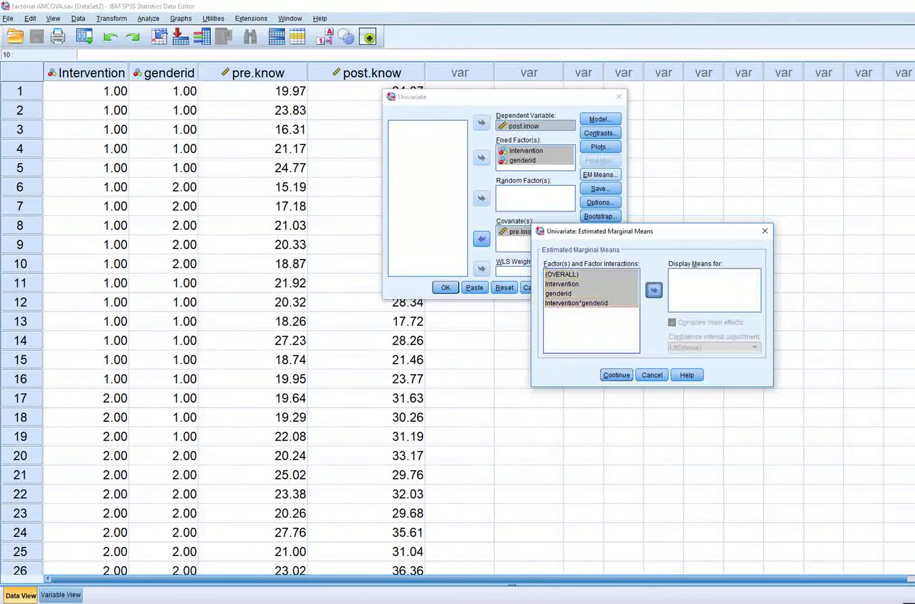
pyautogui.moveTo(652, 231); pyautogui.dragTo(658, 179)
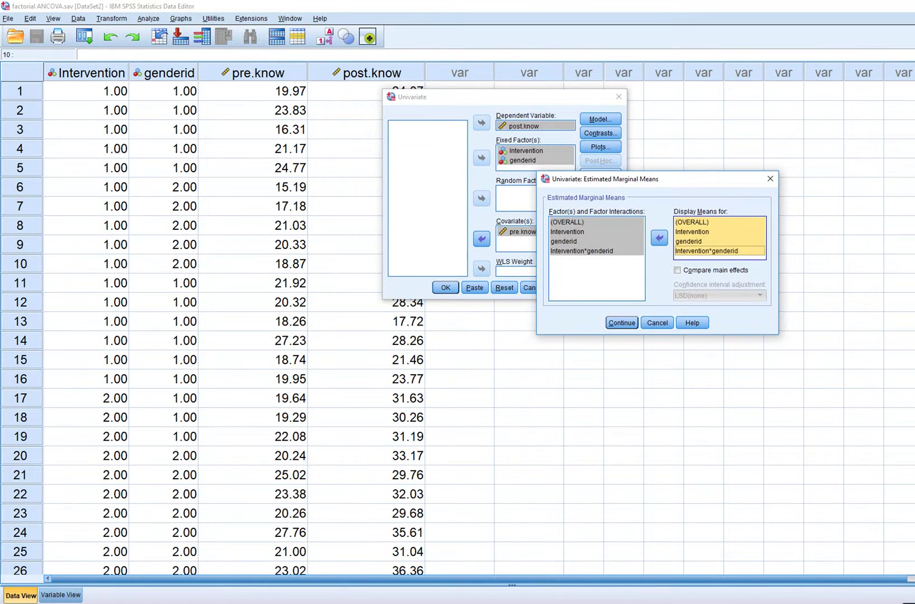
pyautogui.moveTo(590, 164)
pyautogui.mouseDown()
pyautogui.moveTo(613, 163)
pyautogui.moveTo(610, 154)
pyautogui.mouseUp()
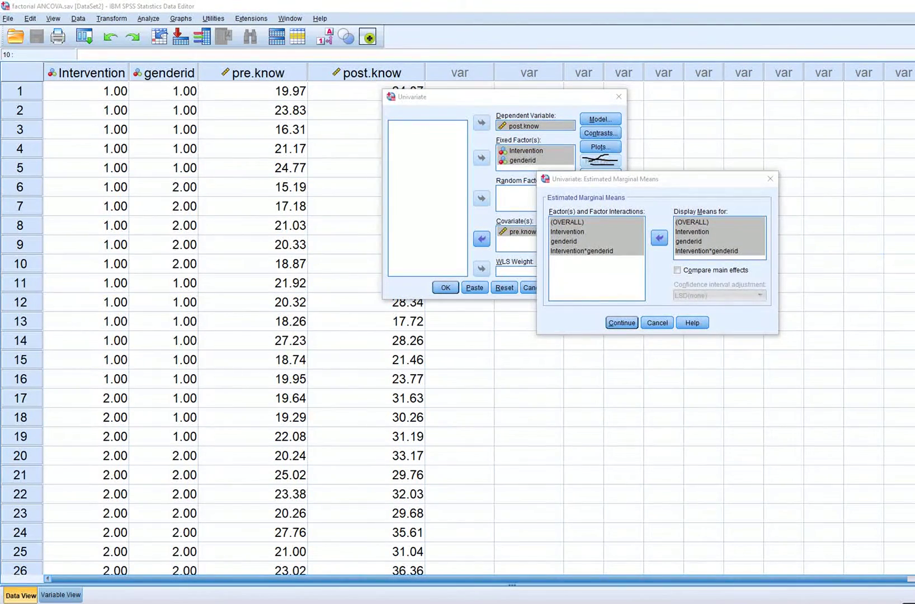
# - Compare the main effects of the marginal means using the Bonferroni confidence interval adjustment
pyautogui.click(677, 270)
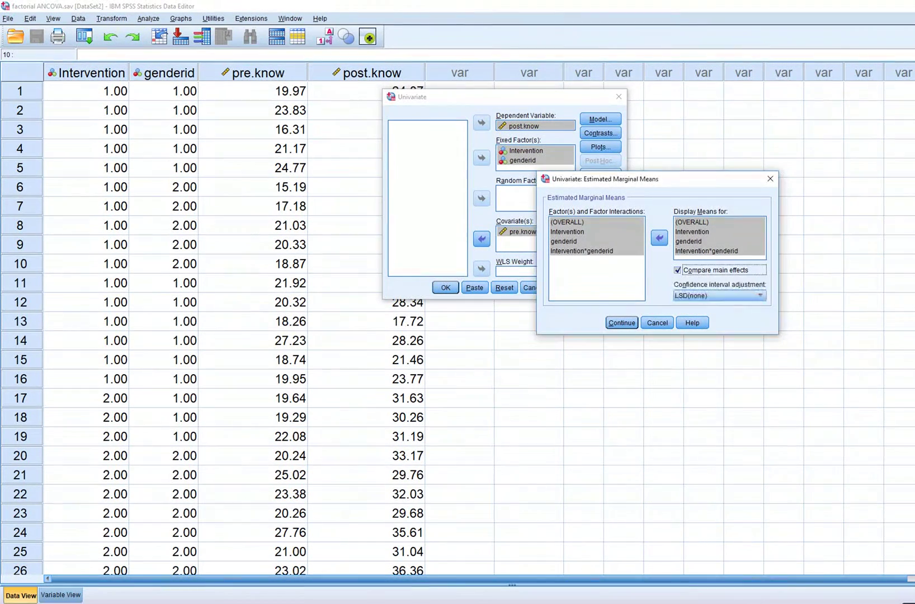
pyautogui.click(719, 296)
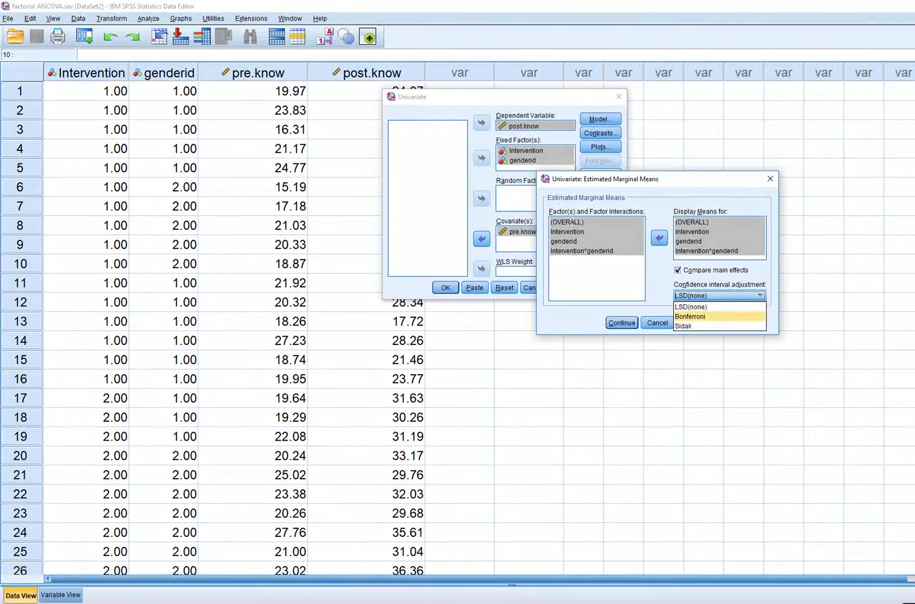
pyautogui.click(720, 316)
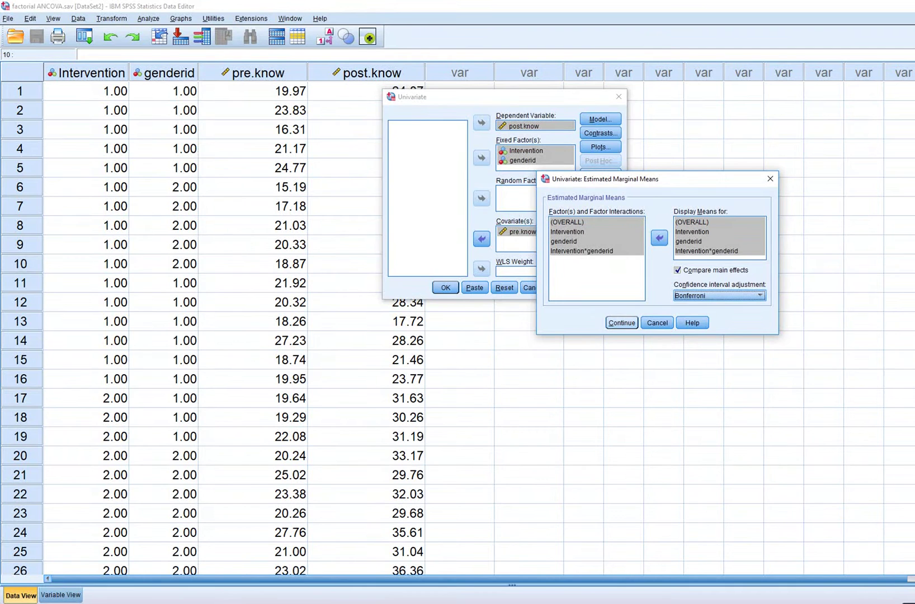
pyautogui.click(621, 323)
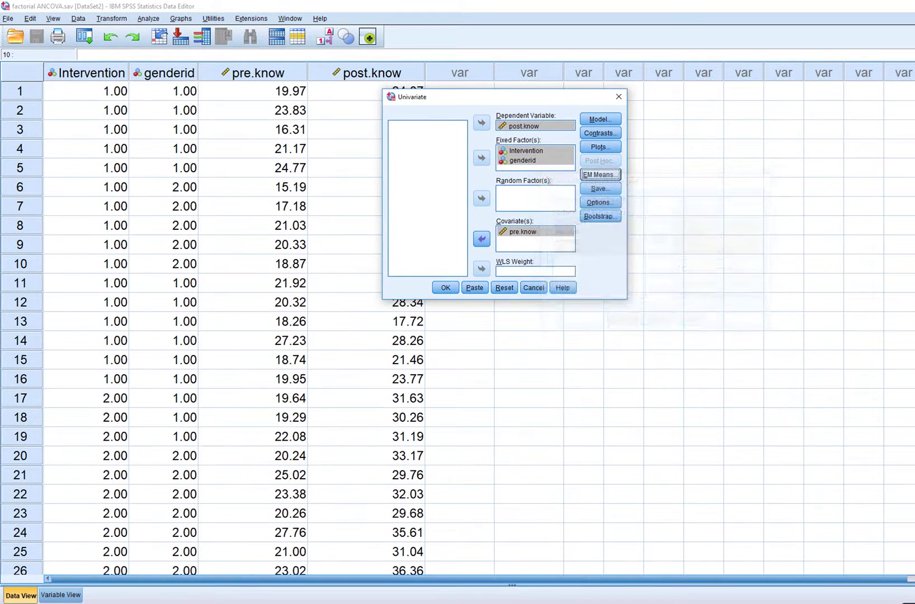
# - Add an Intervention*genderid profile plot with Intervention on the horizontal axis and genderid as separate lines
pyautogui.click(600, 147)
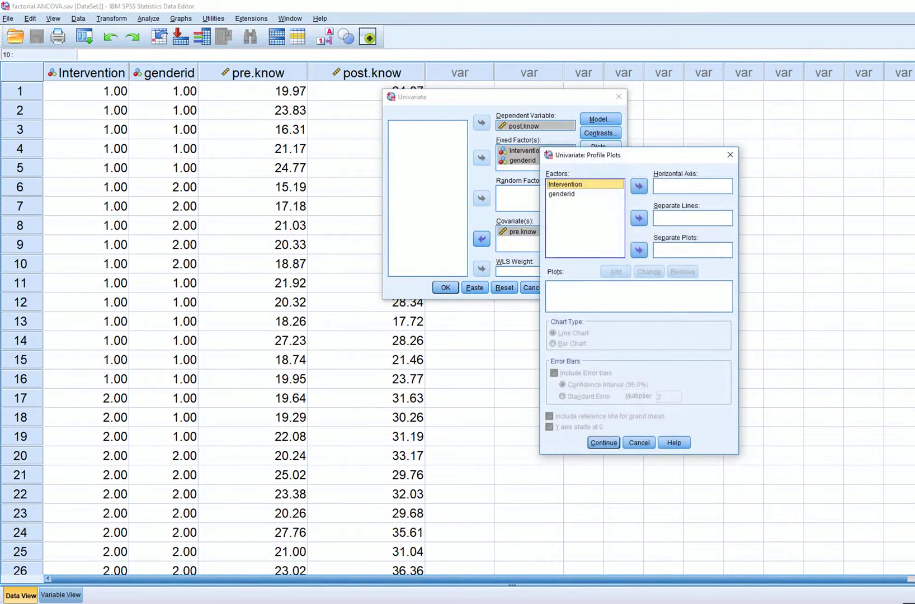
pyautogui.click(639, 186)
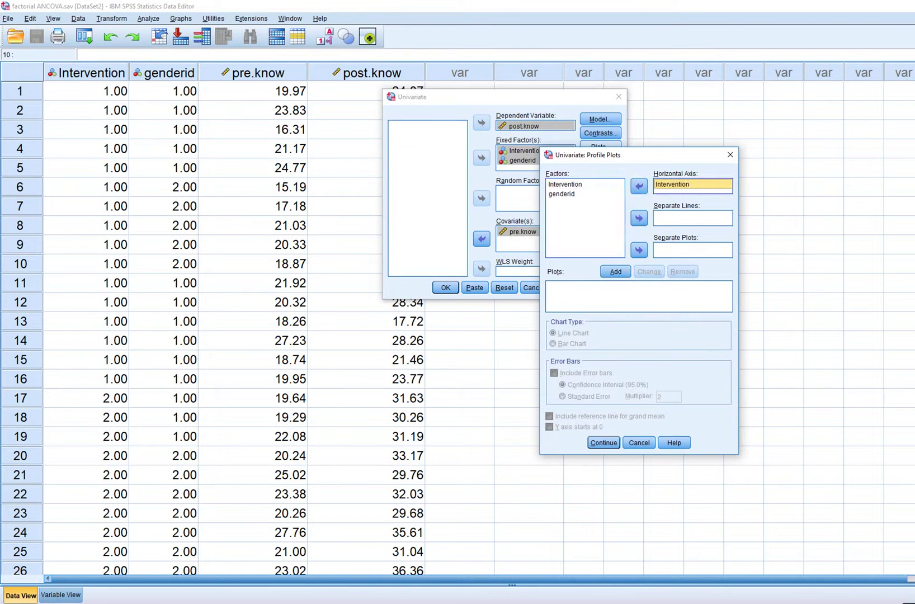
pyautogui.click(561, 193)
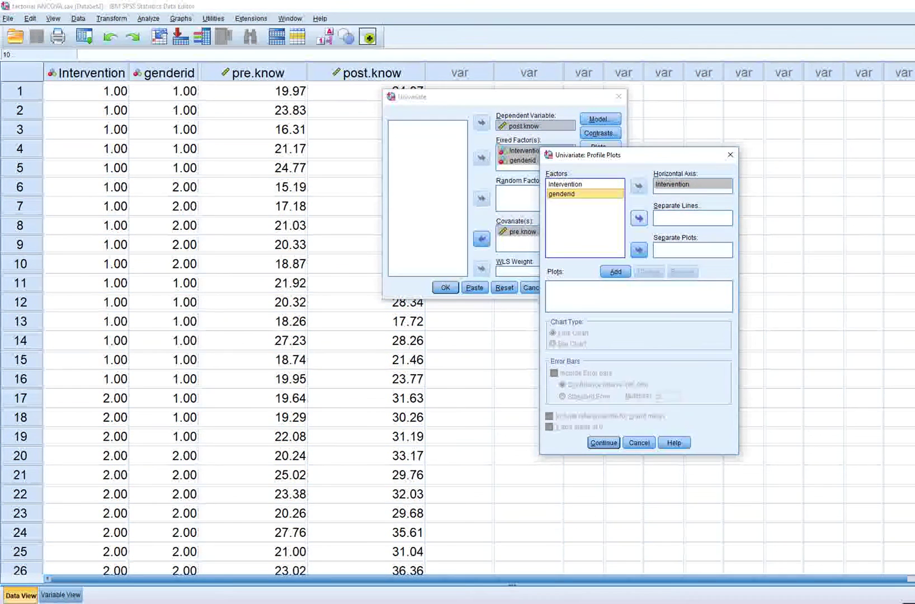
pyautogui.click(639, 218)
pyautogui.click(616, 271)
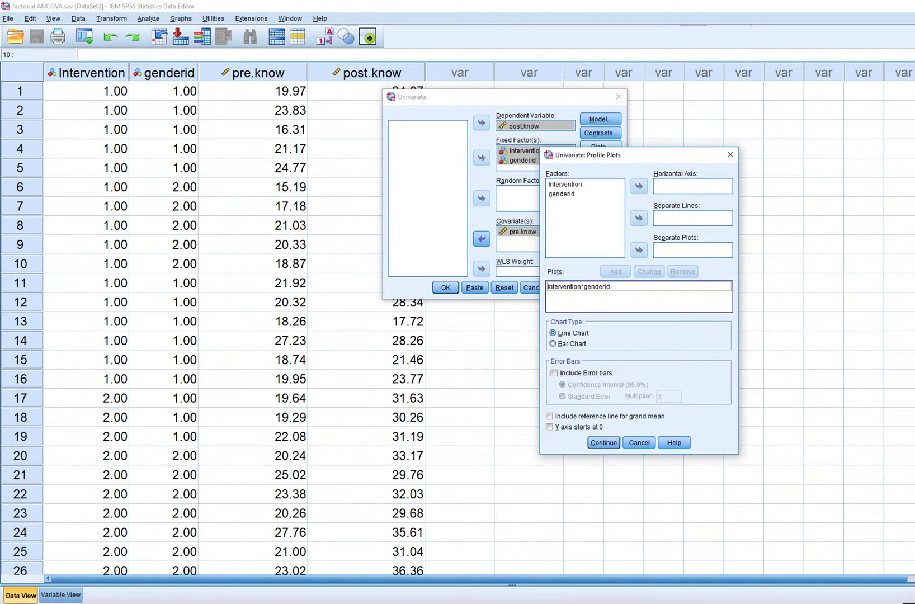
# - Set the profile plot to a bar chart with 95% confidence interval error bars, and run the analysis
pyautogui.click(552, 344)
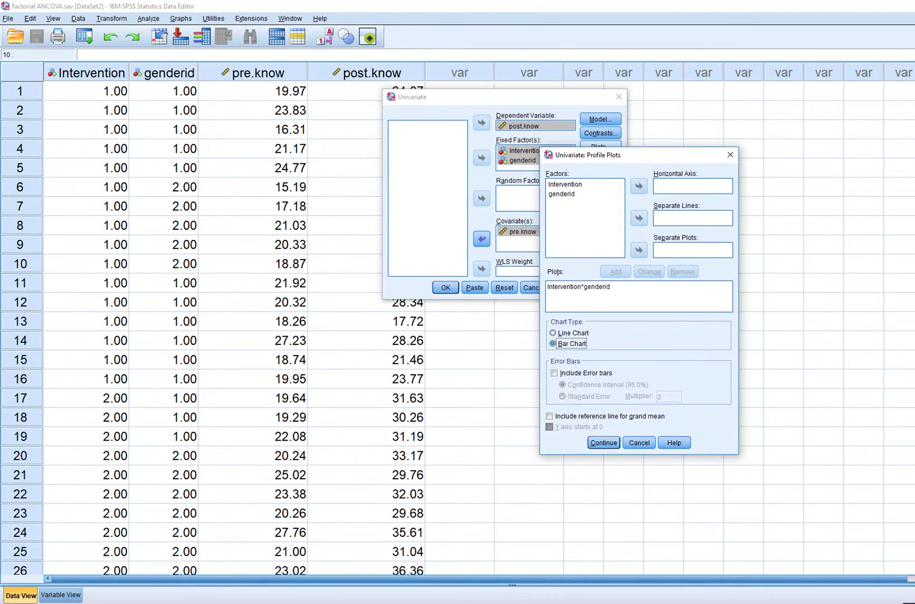
pyautogui.click(554, 372)
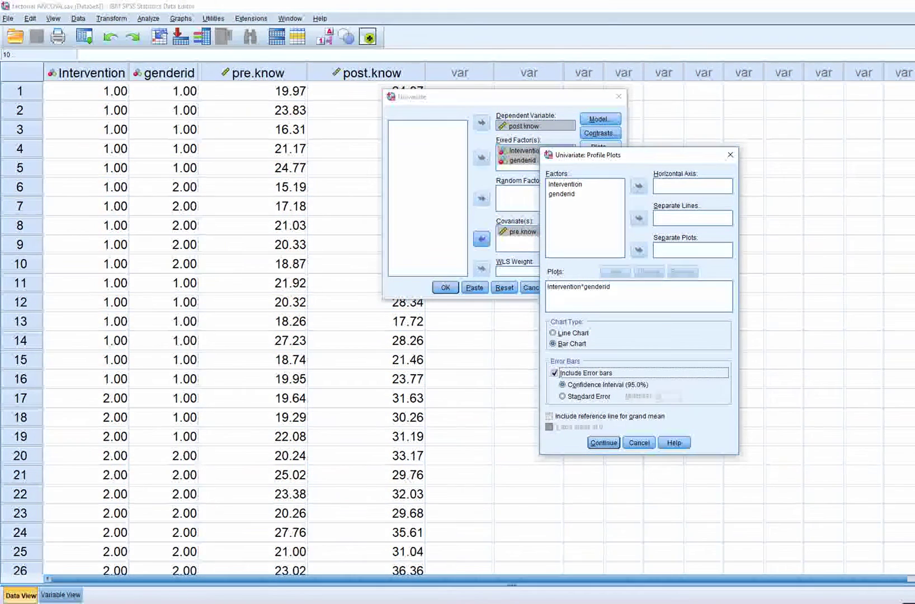
pyautogui.click(603, 442)
pyautogui.click(445, 288)
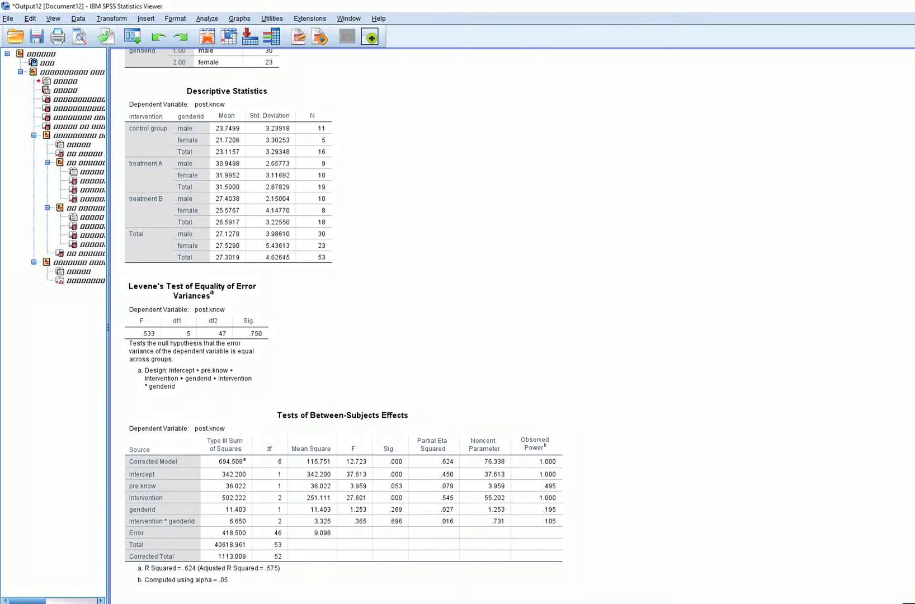
# - Review the descriptive statistics, the covariate-adjusted grand mean and Levene's test of equality of error variances
pyautogui.moveTo(192, 100); pyautogui.dragTo(273, 96)
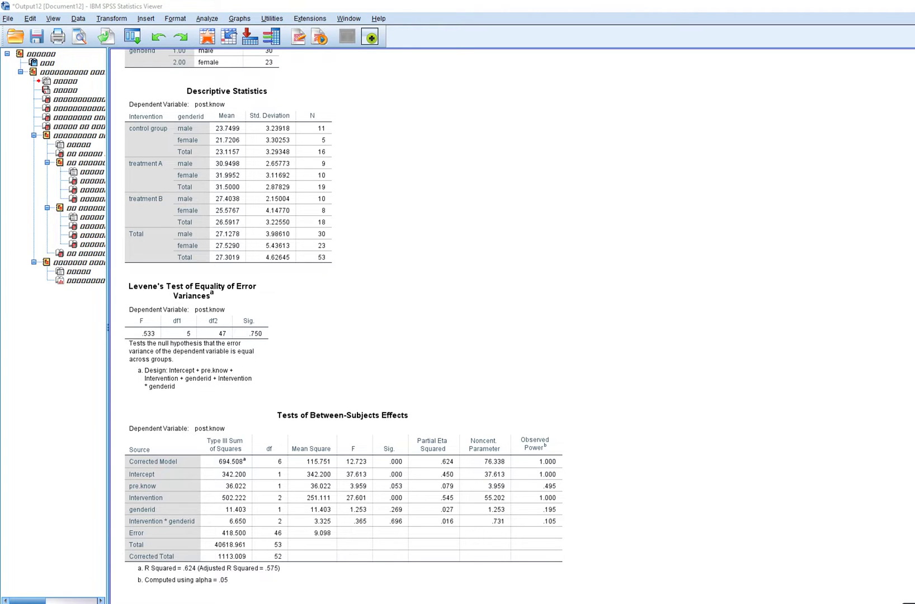
pyautogui.scroll(-10, 344, 324)
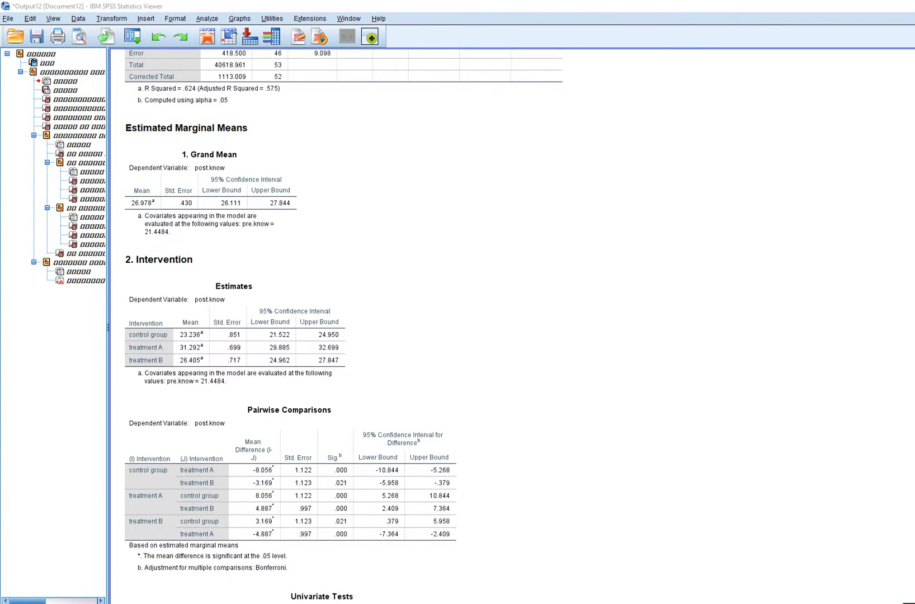
pyautogui.moveTo(141, 238); pyautogui.dragTo(197, 241)
pyautogui.scroll(10, 343, 325)
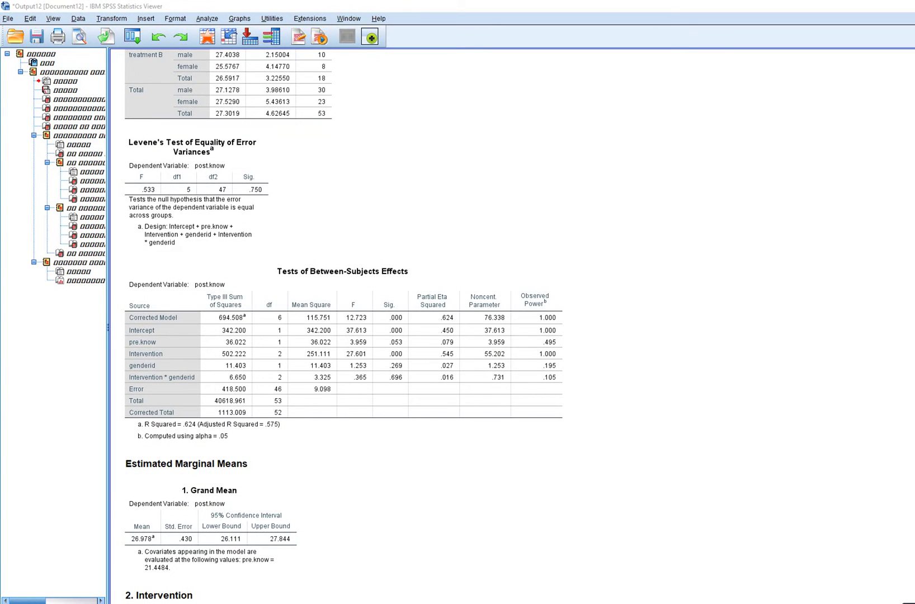
pyautogui.moveTo(233, 198); pyautogui.dragTo(279, 198)
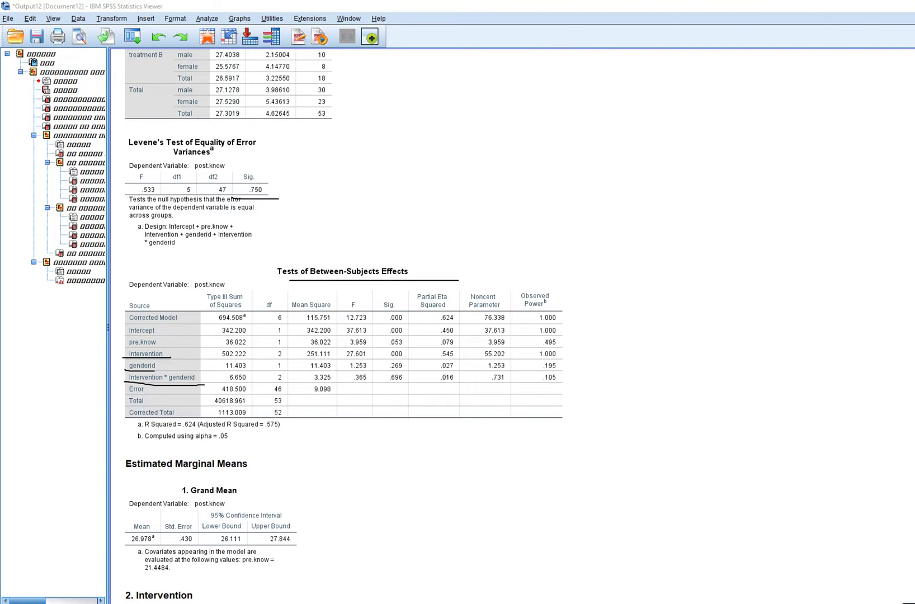
# - Examine the F and significance values for pre.know, Intervention, genderid and their interaction in the Tests of Between-Subjects Effects table
pyautogui.moveTo(128, 346)
pyautogui.mouseDown()
pyautogui.moveTo(163, 339)
pyautogui.moveTo(126, 336)
pyautogui.moveTo(124, 350)
pyautogui.mouseUp()
pyautogui.moveTo(166, 352); pyautogui.dragTo(176, 350)
pyautogui.moveTo(344, 360); pyautogui.dragTo(402, 353)
pyautogui.moveTo(347, 371); pyautogui.dragTo(398, 368)
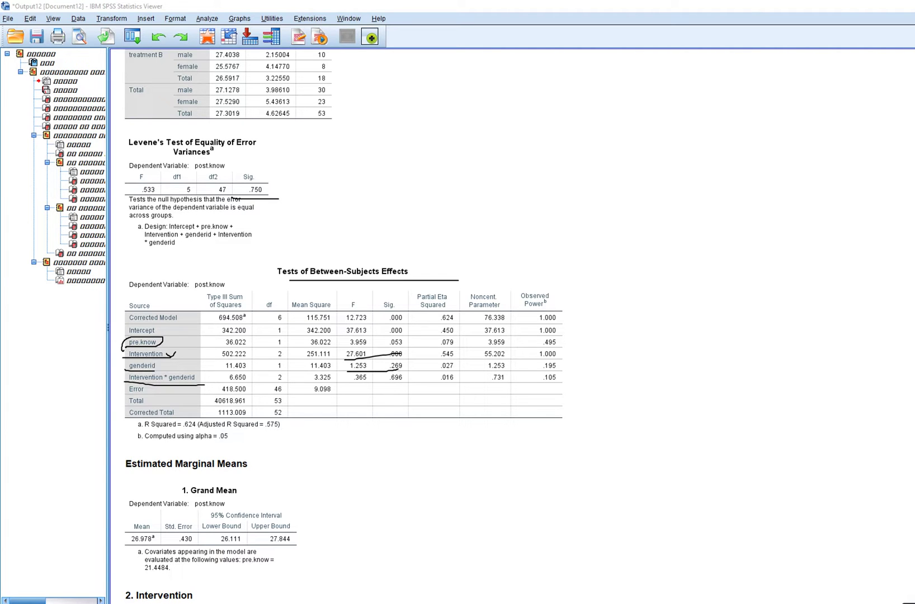
pyautogui.moveTo(346, 384); pyautogui.dragTo(404, 380)
pyautogui.moveTo(352, 347); pyautogui.dragTo(411, 346)
pyautogui.press('Escape')
# - Examine the Bonferroni-adjusted pairwise comparisons among the control group, treatment A and treatment B, along with their adjusted means
pyautogui.scroll(-10, 344, 324)
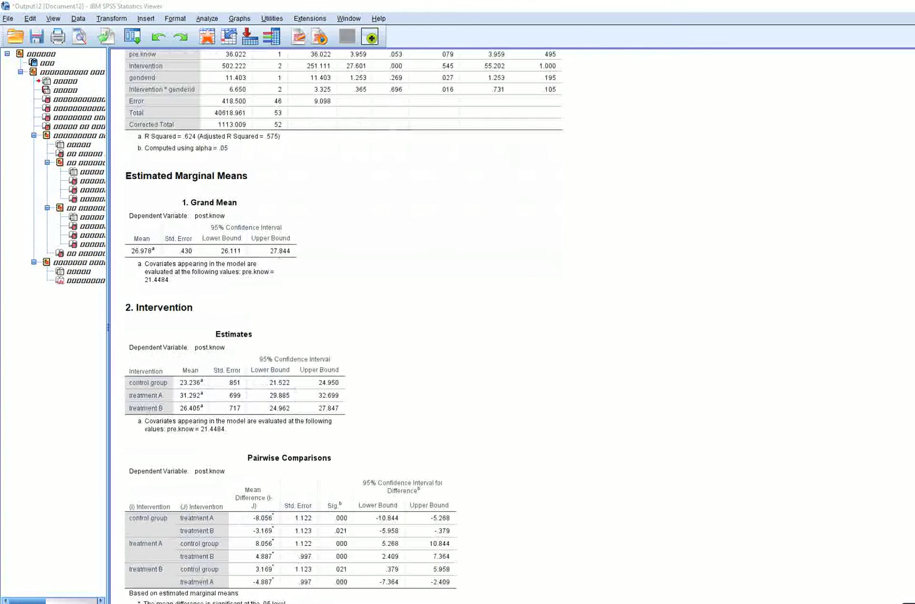
pyautogui.scroll(-2, 344, 325)
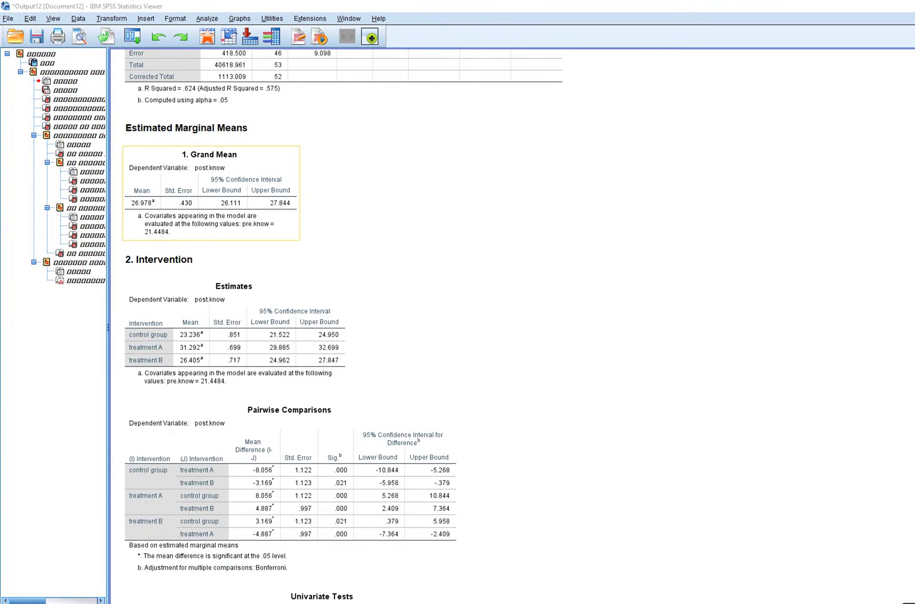
pyautogui.scroll(-4, 343, 325)
pyautogui.scroll(-6, 344, 325)
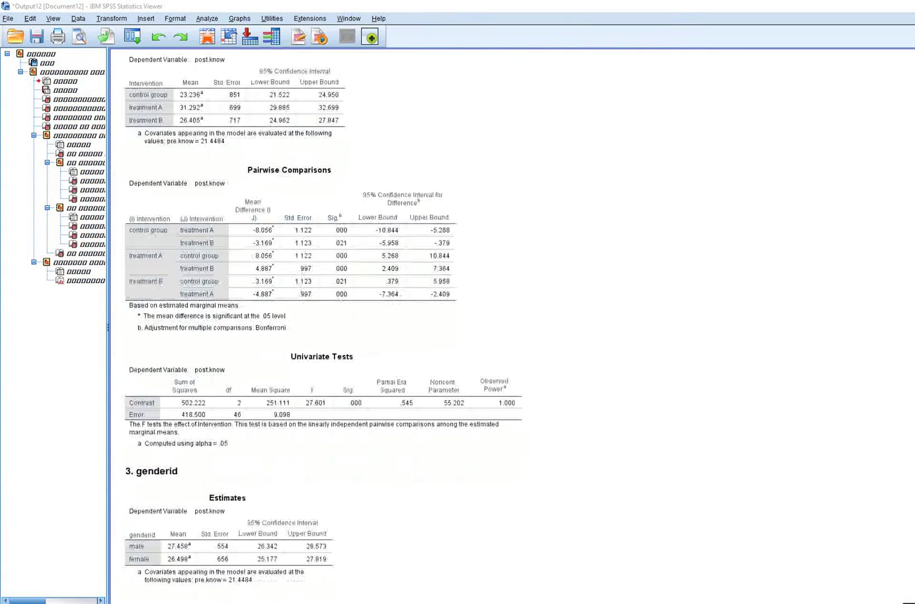
pyautogui.moveTo(251, 180); pyautogui.dragTo(391, 160)
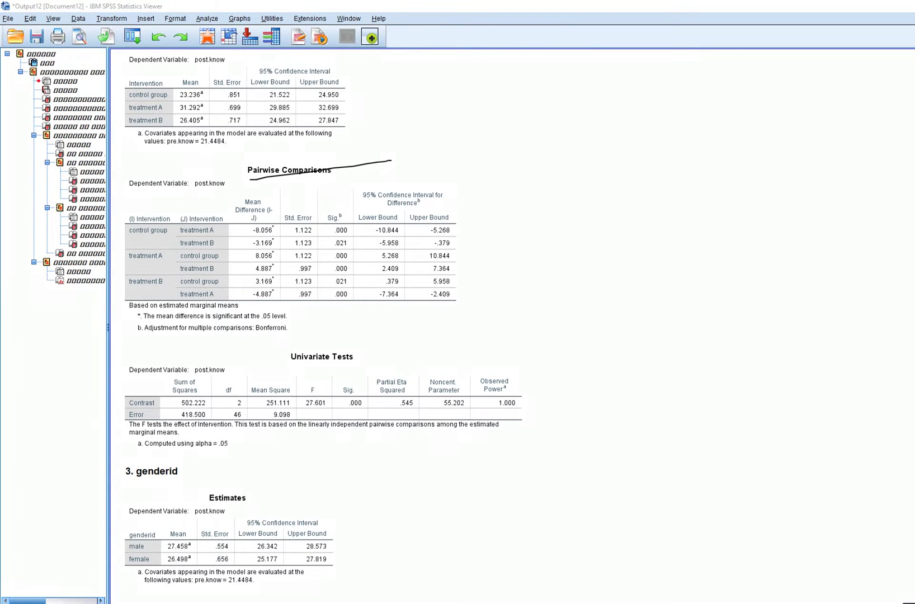
pyautogui.moveTo(249, 337); pyautogui.dragTo(295, 335)
pyautogui.moveTo(190, 336); pyautogui.dragTo(245, 337)
pyautogui.moveTo(135, 236); pyautogui.dragTo(273, 237)
pyautogui.moveTo(333, 235); pyautogui.dragTo(354, 236)
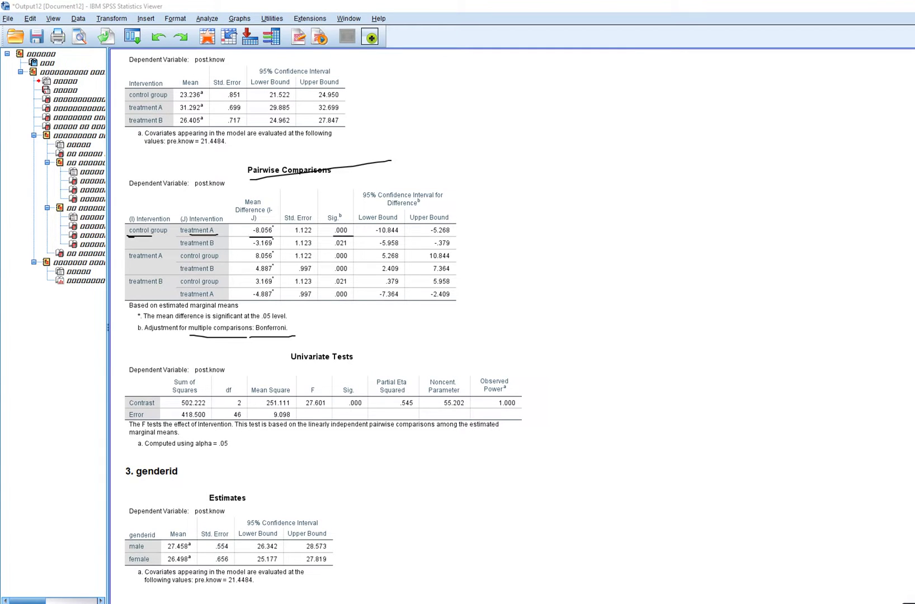
pyautogui.moveTo(182, 247); pyautogui.dragTo(274, 248)
pyautogui.moveTo(329, 248); pyautogui.dragTo(354, 247)
pyautogui.moveTo(130, 260); pyautogui.dragTo(284, 276)
pyautogui.moveTo(177, 114); pyautogui.dragTo(202, 114)
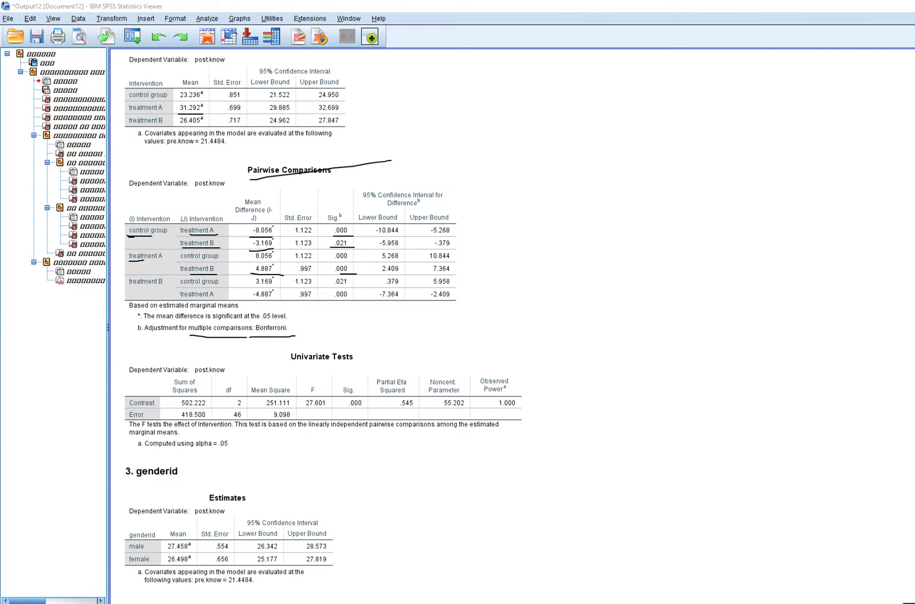
pyautogui.moveTo(172, 100)
pyautogui.mouseDown()
pyautogui.moveTo(195, 100)
pyautogui.moveTo(227, 129)
pyautogui.mouseUp()
pyautogui.press('Escape')
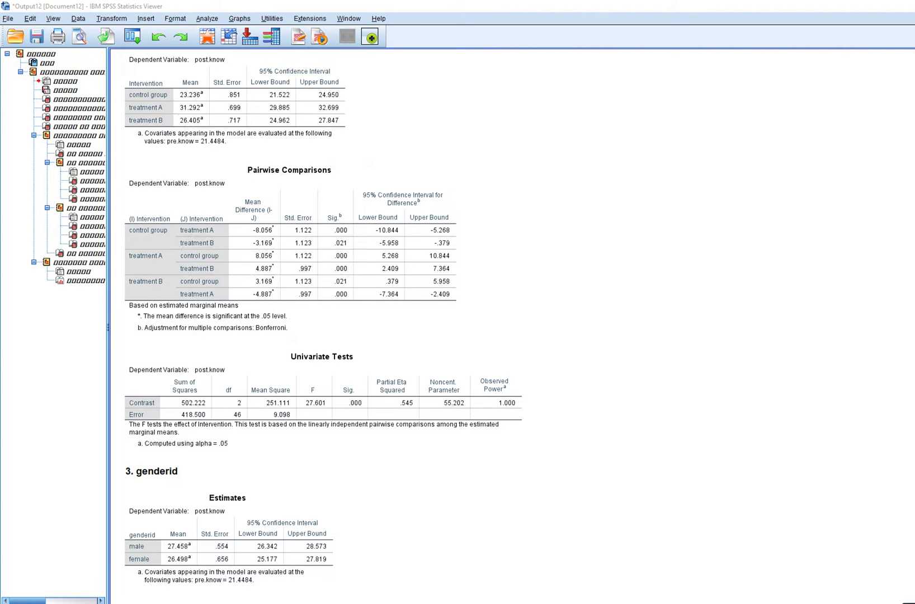
# - Review the Intervention * genderid marginal means and profile plot, and recheck the interaction in the between-subjects effects table
pyautogui.scroll(-10, 323, 324)
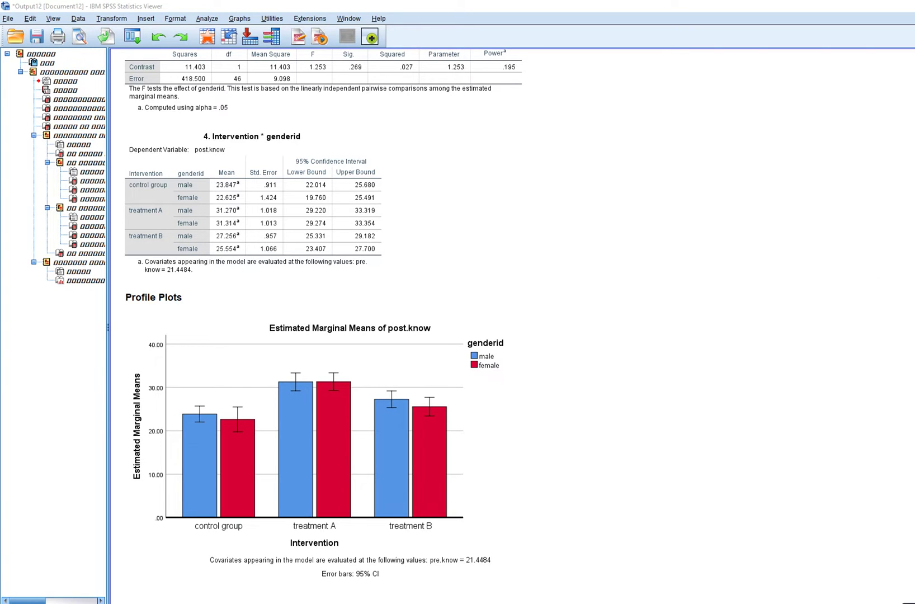
pyautogui.scroll(15, 392, 325)
pyautogui.scroll(10, 391, 325)
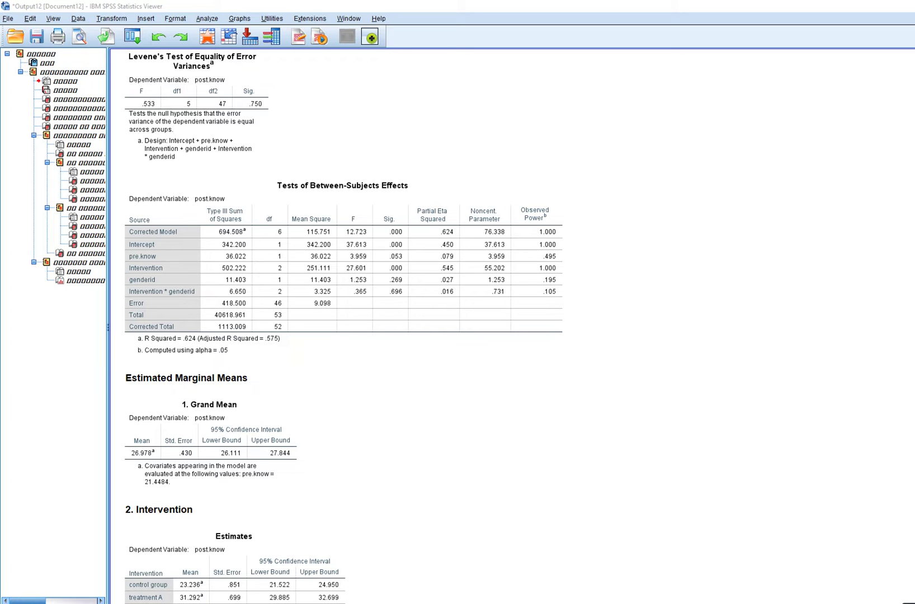
pyautogui.scroll(-15, 391, 325)
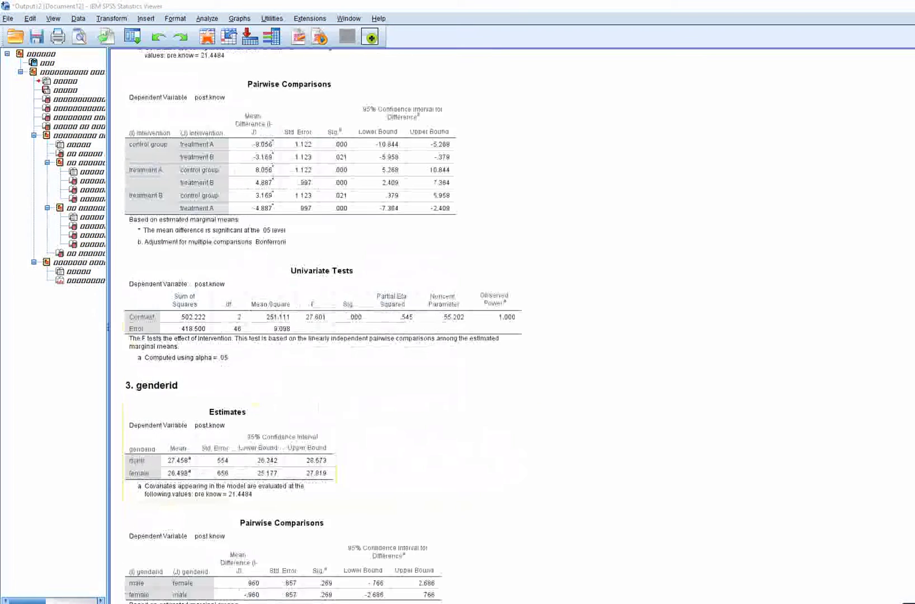
pyautogui.scroll(-10, 391, 325)
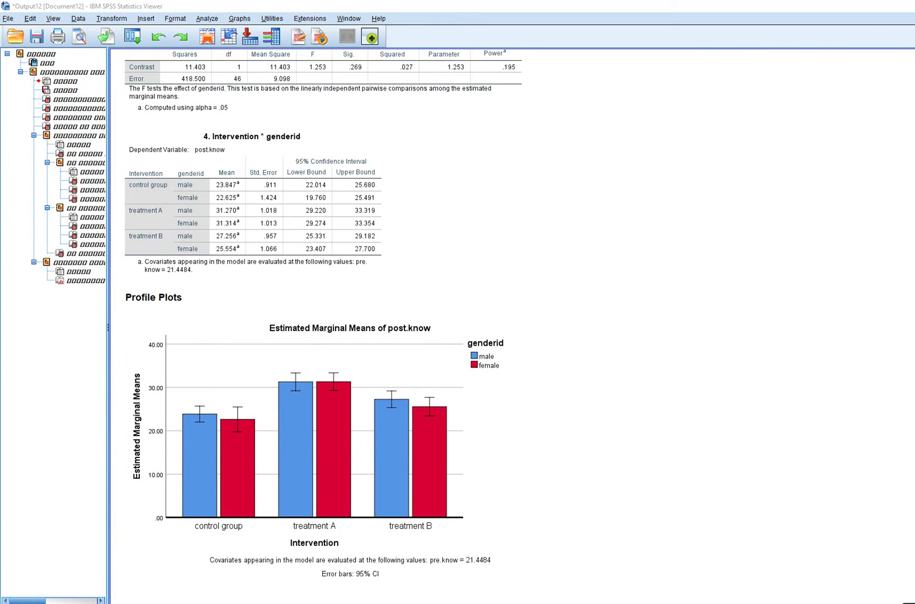
# - Reopen the Univariate analysis with its existing settings and paste its syntax into the Syntax Editor
pyautogui.click(207, 18)
pyautogui.press('Down')
pyautogui.press('Down')
pyautogui.press('Down')
pyautogui.press('Down')
pyautogui.press('Down')
pyautogui.press('Down')
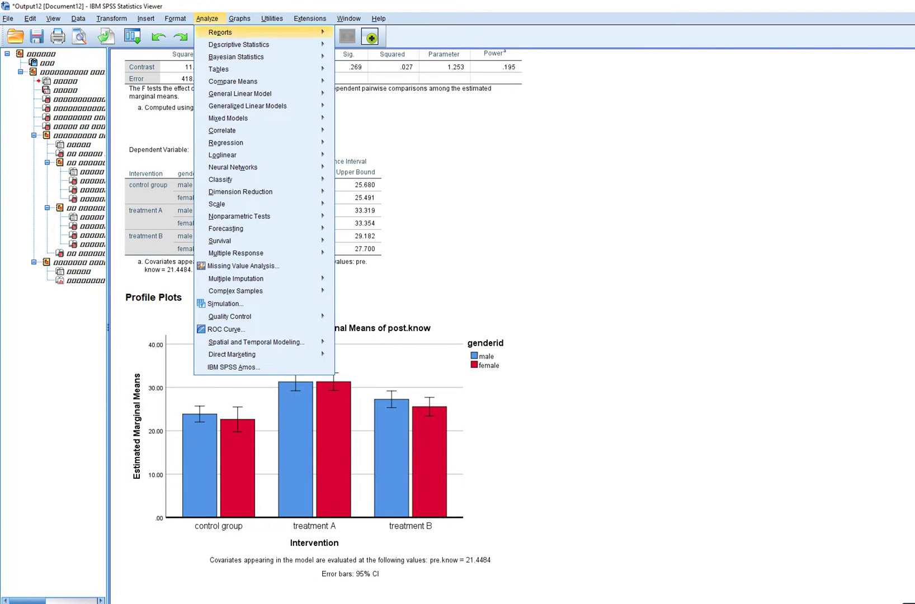
pyautogui.press('Right')
pyautogui.press('Return')
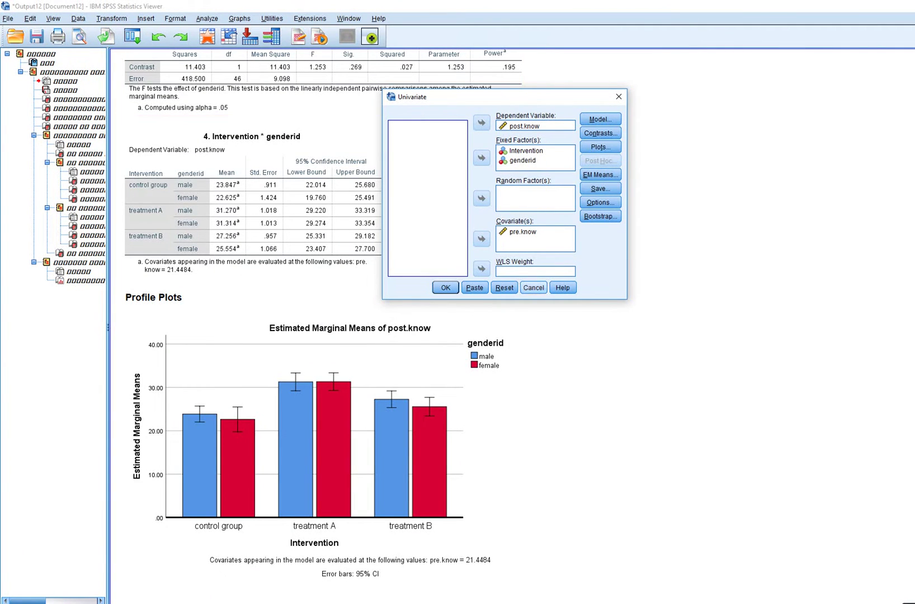
pyautogui.hotkey('alt', 'p')
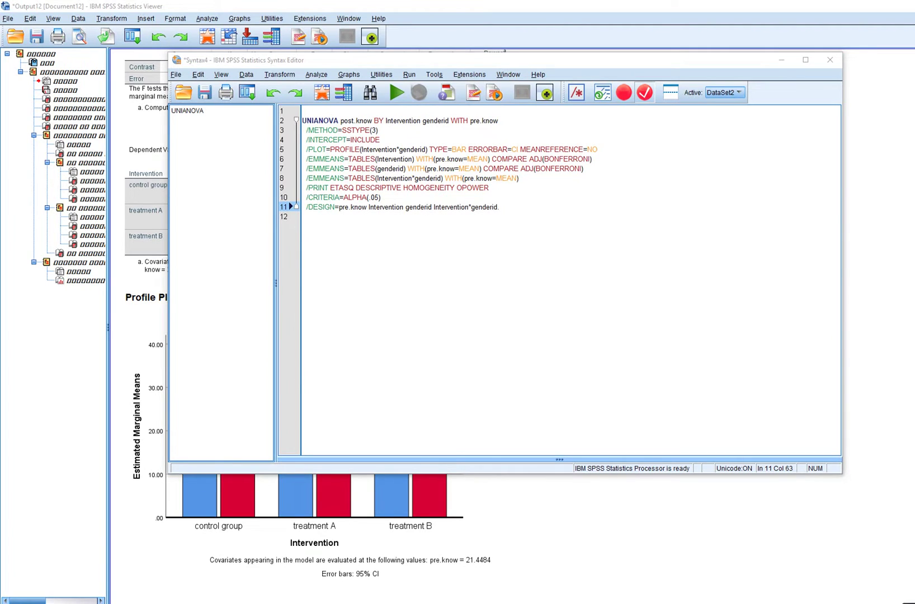
# - Append "compare(Intervention) adj(bonferroni)" to the Intervention*genderid EMMEANS subcommand
pyautogui.moveTo(282, 179); pyautogui.dragTo(296, 178)
pyautogui.click(521, 178)
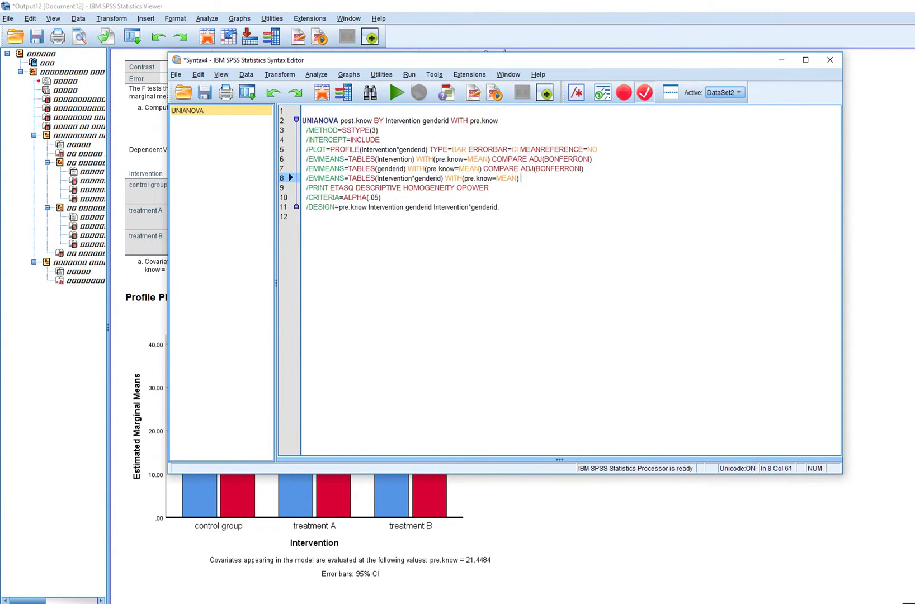
pyautogui.write('compare(Intervention)')
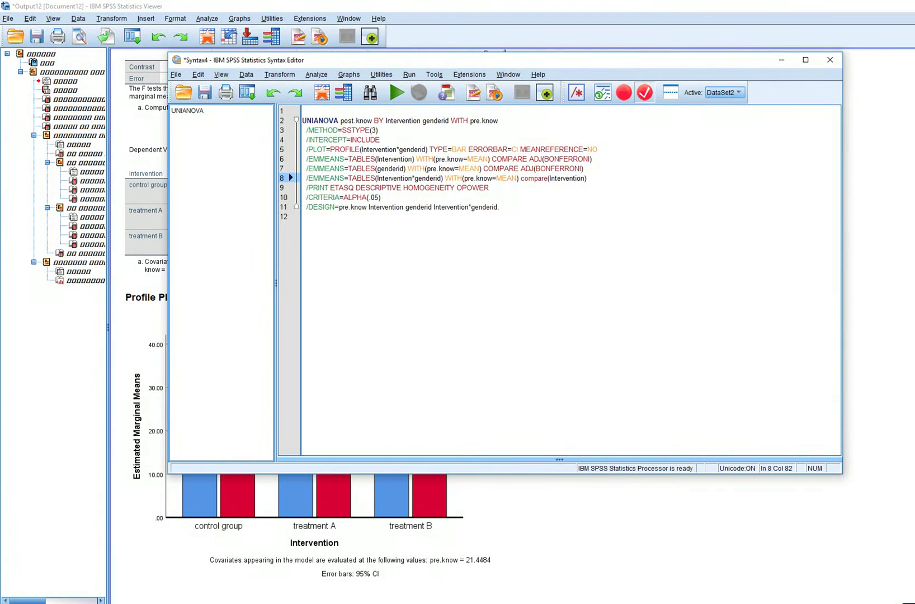
pyautogui.write(' adj(bonferroni)')
# - Check the COMPARE ADJ(BONFERRONI) clause of the Intervention subcommand as a reference, and run the whole UNIANOVA command
pyautogui.click(592, 159)
pyautogui.hotkey('shift', 'Left')
pyautogui.hotkey('shift', 'Left')
pyautogui.hotkey('shift', 'Left')
pyautogui.hotkey('shift', 'Left')
pyautogui.hotkey('shift', 'Left')
pyautogui.hotkey('shift', 'Left')
pyautogui.hotkey('shift', 'Left')
pyautogui.hotkey('shift', 'Left')
pyautogui.hotkey('shift', 'Left')
pyautogui.hotkey('shift', 'Left')
pyautogui.hotkey('shift', 'Left')
pyautogui.hotkey('shift', 'Left')
pyautogui.hotkey('shift', 'Left')
pyautogui.hotkey('shift', 'Left')
pyautogui.hotkey('shift', 'Left')
pyautogui.hotkey('shift', 'Left')
pyautogui.hotkey('shift', 'Left')
pyautogui.hotkey('shift', 'Left')
pyautogui.hotkey('shift', 'Left')
pyautogui.hotkey('shift', 'Left')
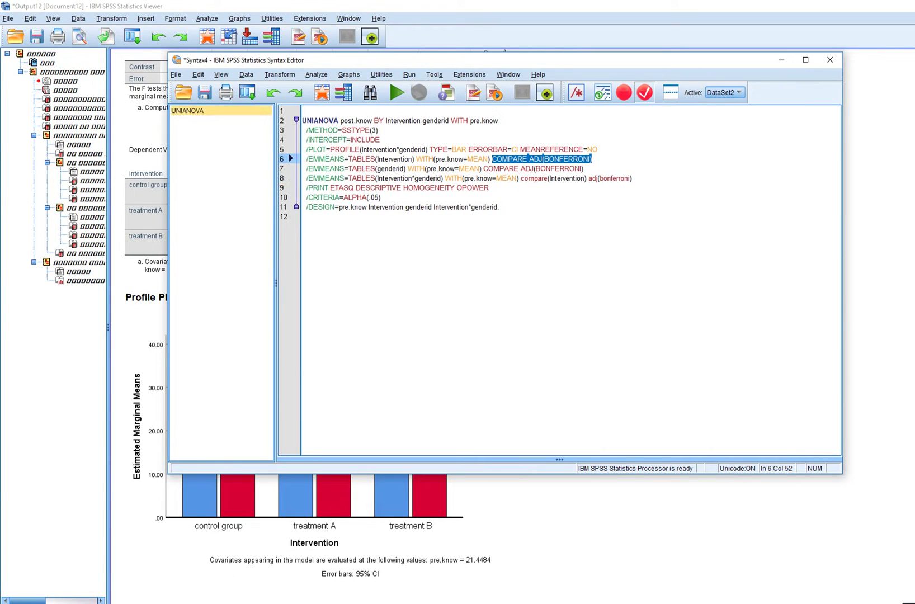
pyautogui.moveTo(499, 217); pyautogui.dragTo(302, 120)
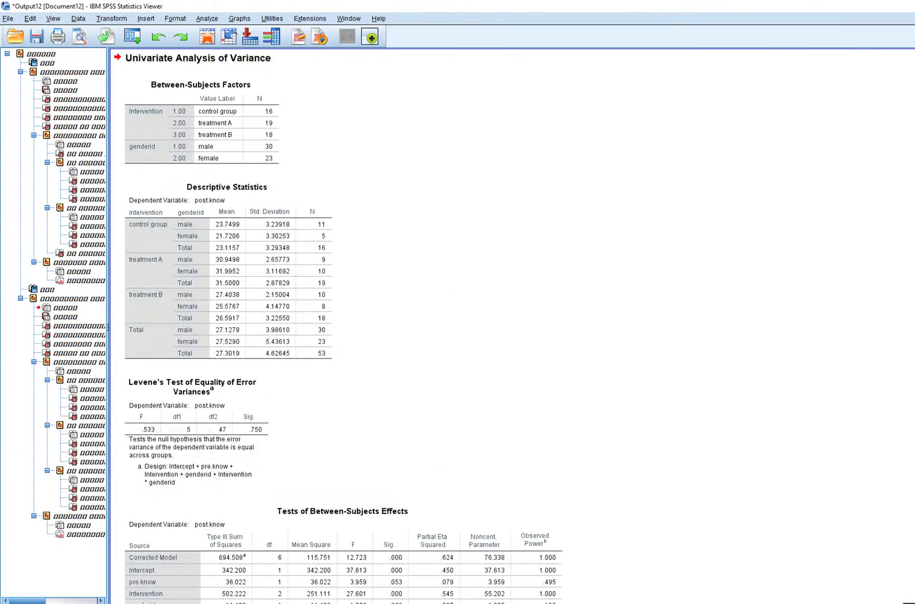
# - Examine the pairwise comparisons of Intervention levels for males in the new Intervention * genderid output
pyautogui.scroll(-10, 391, 324)
pyautogui.scroll(-5, 391, 325)
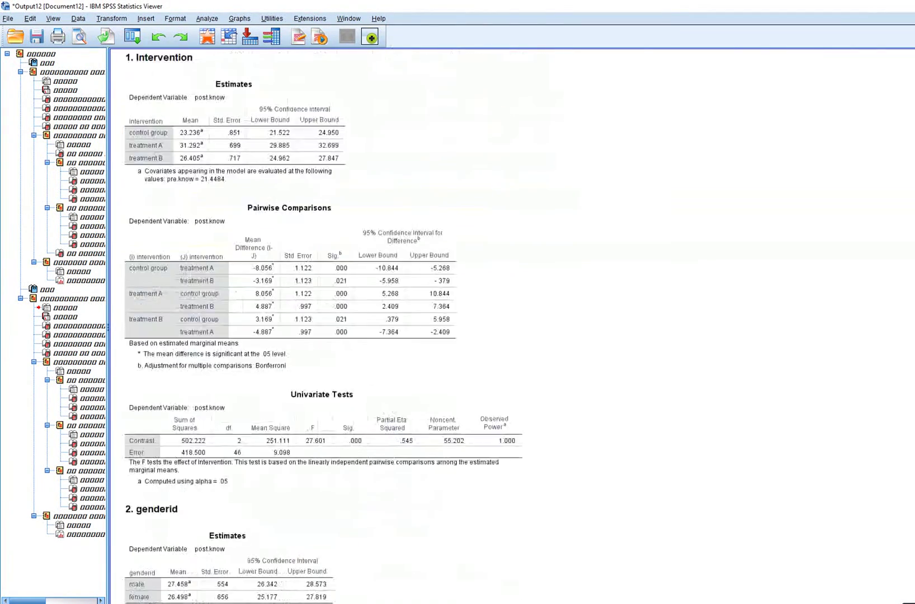
pyautogui.scroll(-15, 391, 325)
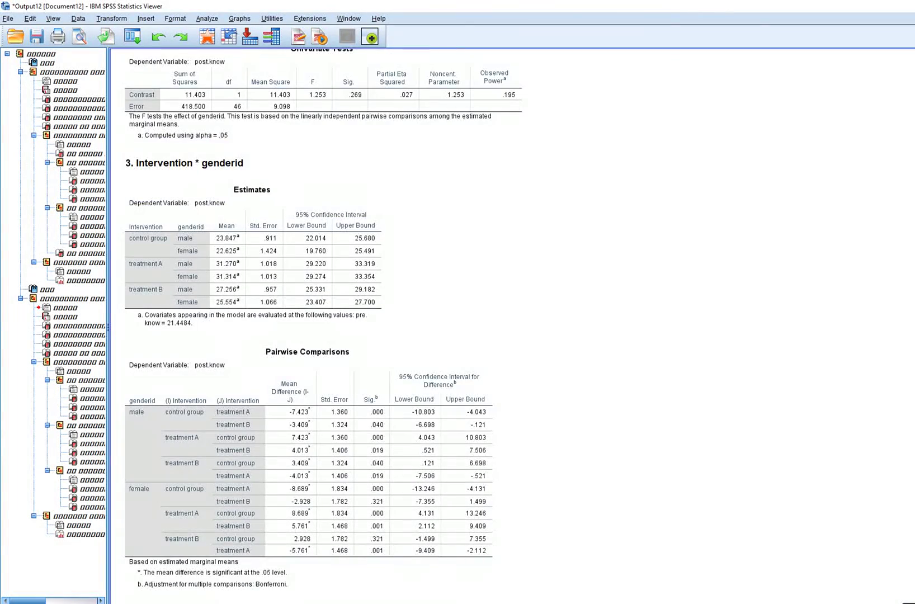
pyautogui.scroll(-4, 392, 324)
pyautogui.scroll(2, 391, 324)
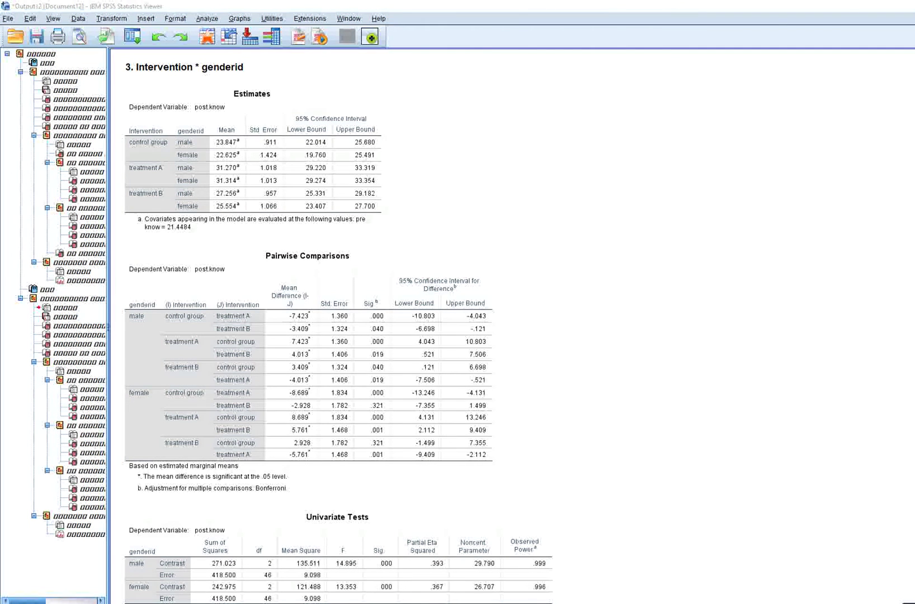
pyautogui.moveTo(129, 325); pyautogui.dragTo(144, 322)
pyautogui.moveTo(123, 402); pyautogui.dragTo(145, 403)
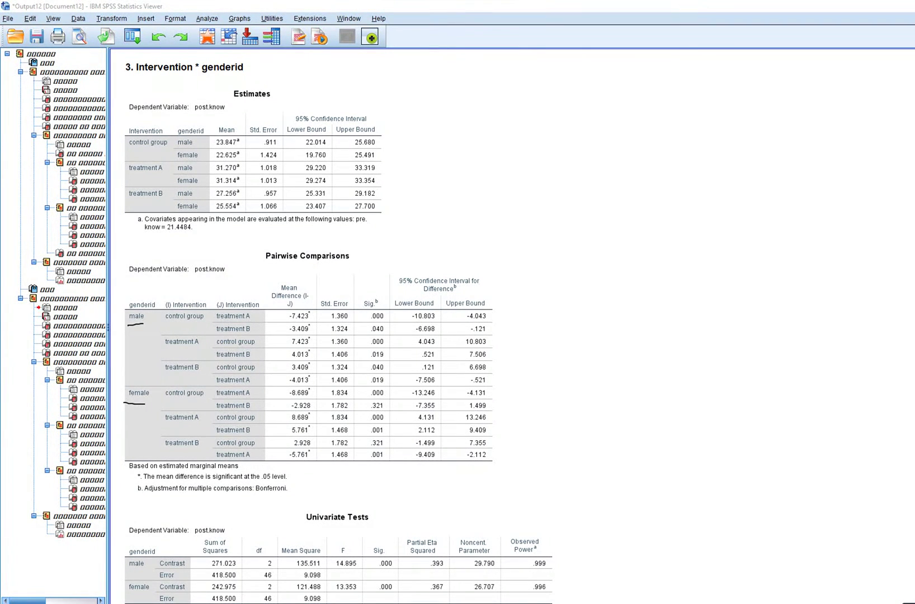
pyautogui.moveTo(162, 321); pyautogui.dragTo(240, 319)
pyautogui.moveTo(365, 320); pyautogui.dragTo(390, 320)
pyautogui.moveTo(219, 336); pyautogui.dragTo(246, 336)
pyautogui.moveTo(369, 334); pyautogui.dragTo(385, 333)
pyautogui.moveTo(285, 320)
pyautogui.mouseDown()
pyautogui.moveTo(300, 321)
pyautogui.moveTo(302, 336)
pyautogui.mouseUp()
pyautogui.moveTo(166, 346)
pyautogui.mouseDown()
pyautogui.moveTo(263, 361)
pyautogui.moveTo(383, 359)
pyautogui.mouseUp()
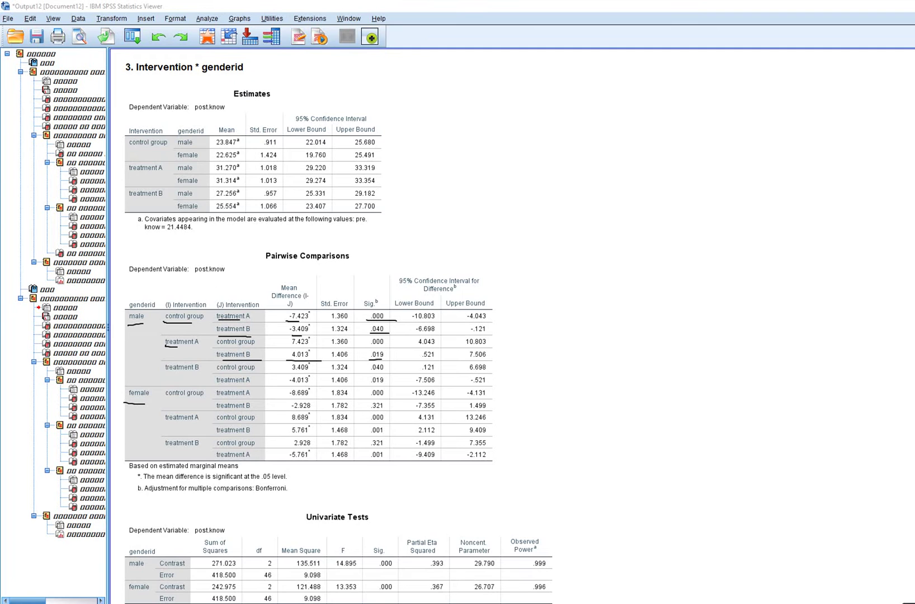
# - Examine the pairwise comparisons of Intervention levels for females in the Intervention * genderid output
pyautogui.moveTo(292, 397); pyautogui.dragTo(303, 397)
pyautogui.moveTo(370, 399); pyautogui.dragTo(387, 398)
pyautogui.moveTo(176, 398)
pyautogui.mouseDown()
pyautogui.moveTo(251, 395)
pyautogui.moveTo(242, 410)
pyautogui.moveTo(299, 408)
pyautogui.mouseUp()
pyautogui.moveTo(364, 409); pyautogui.dragTo(393, 409)
pyautogui.moveTo(219, 435); pyautogui.dragTo(308, 434)
pyautogui.moveTo(366, 435); pyautogui.dragTo(390, 434)
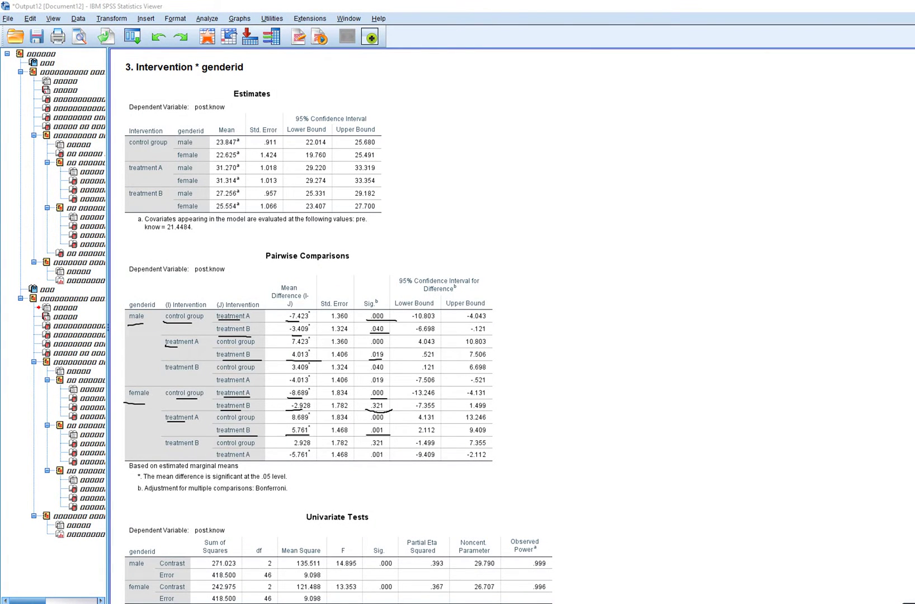
pyautogui.press('Escape')
# - In the syntax, change the compare factor of the Intervention*genderid EMMEANS subcommand to "gender"
pyautogui.moveTo(300, 603)
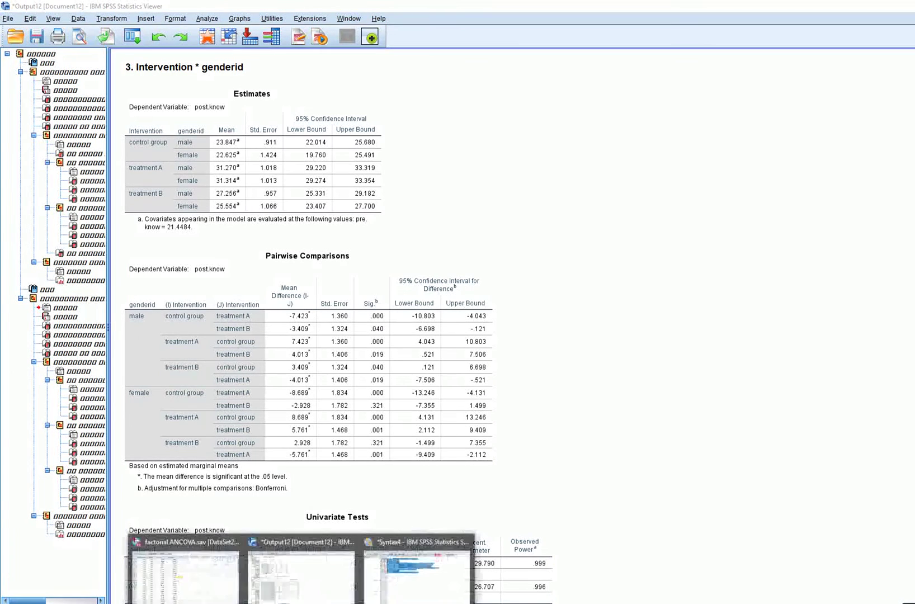
pyautogui.click(417, 576)
pyautogui.click(306, 216)
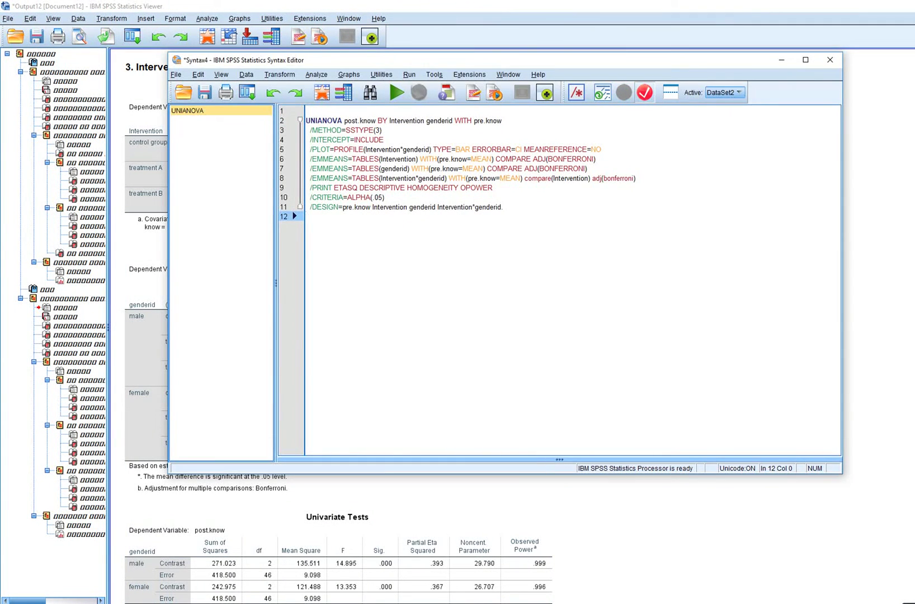
pyautogui.click(636, 178)
pyautogui.click(587, 178)
pyautogui.press('BackSpace')
pyautogui.press('BackSpace')
pyautogui.press('BackSpace')
pyautogui.press('BackSpace')
pyautogui.press('BackSpace')
pyautogui.press('BackSpace')
pyautogui.press('BackSpace')
pyautogui.press('BackSpace')
pyautogui.press('BackSpace')
pyautogui.press('BackSpace')
pyautogui.press('BackSpace')
pyautogui.press('BackSpace')
pyautogui.write('gender')
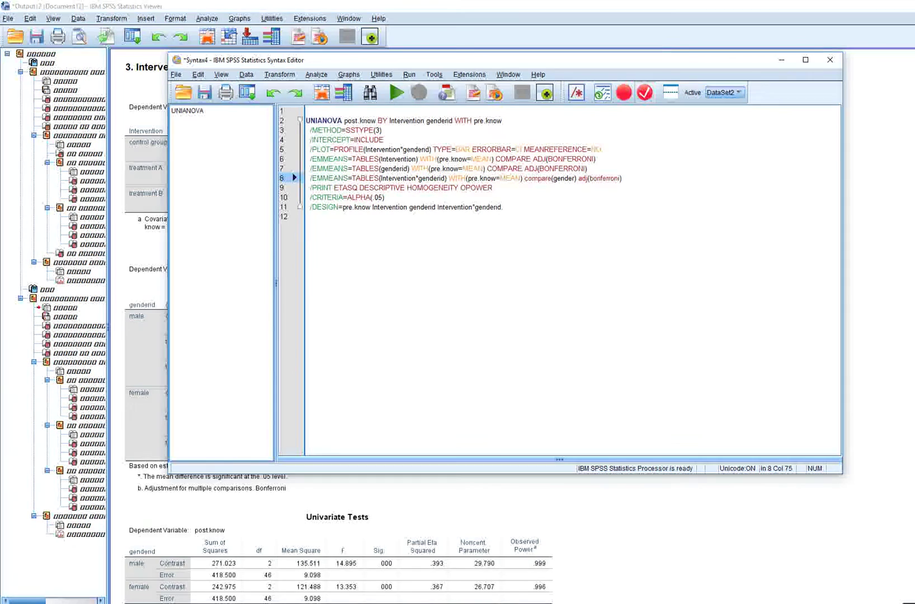
# - Try to run the entire edited UNIANOVA syntax and check the new output
pyautogui.hotkey('ctrl', 'a')
pyautogui.hotkey('ctrl', 'r')
pyautogui.scroll(7, 336, 325)
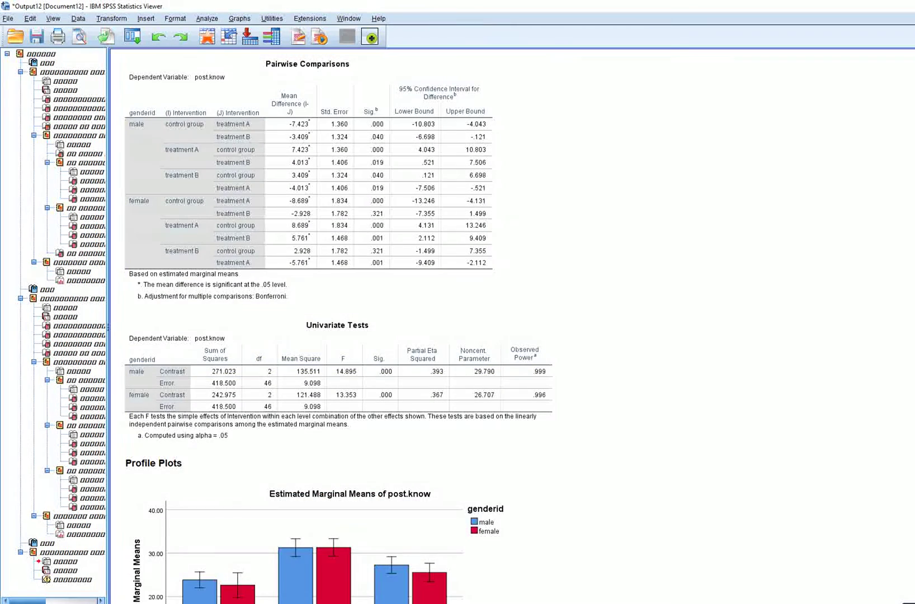
pyautogui.scroll(-7, 336, 325)
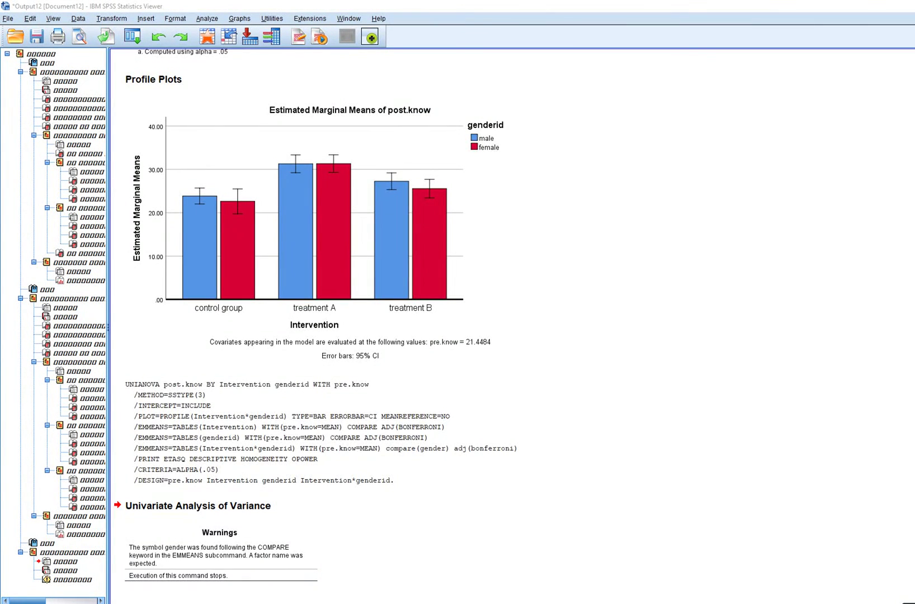
pyautogui.scroll(3, 336, 280)
# - Correct the compare factor of the Intervention*genderid EMMEANS subcommand to "genderid" and rerun the whole UNIANOVA command
pyautogui.moveTo(301, 603)
pyautogui.click(416, 574)
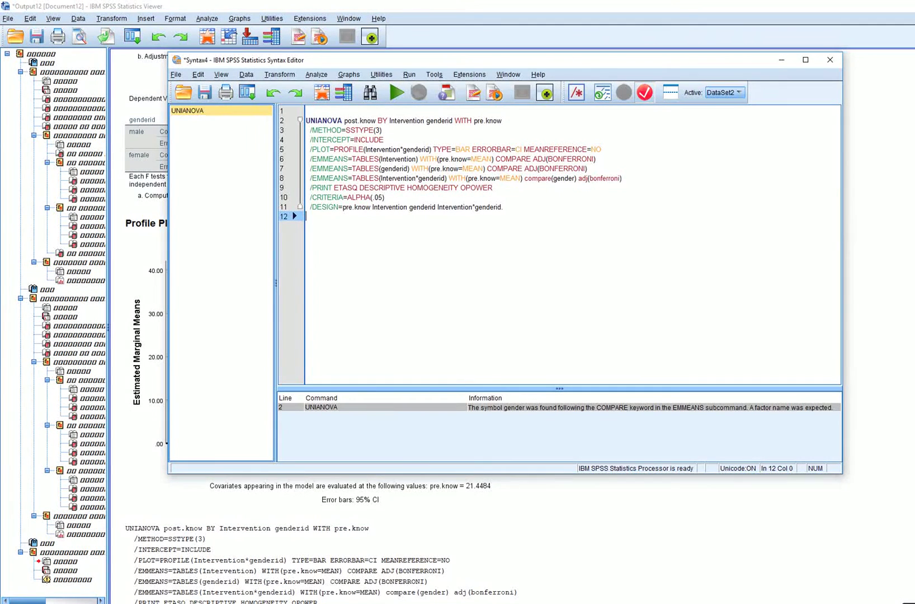
pyautogui.click(575, 178)
pyautogui.write('id')
pyautogui.moveTo(503, 207); pyautogui.dragTo(305, 120)
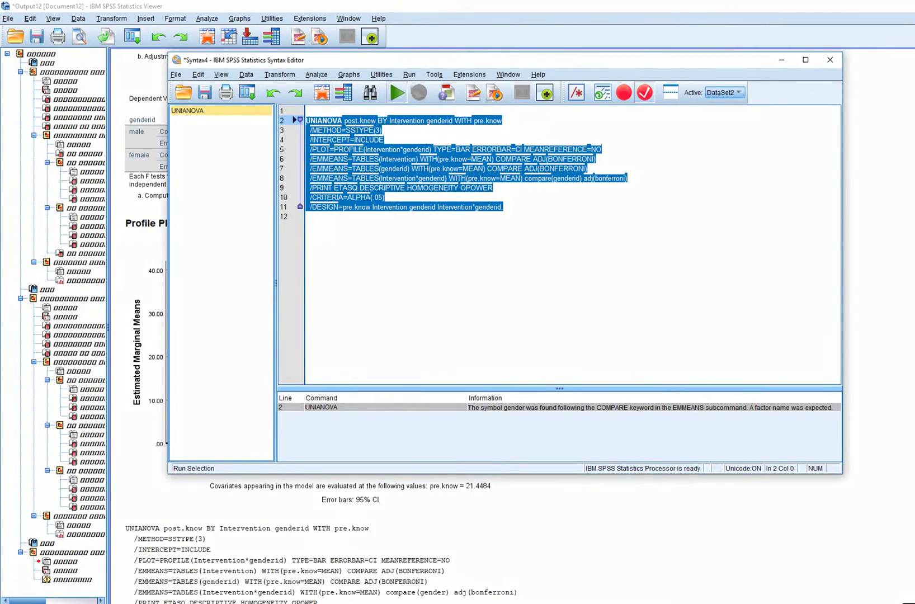
pyautogui.click(397, 92)
# - Examine the significance of the male-female pairwise comparisons within the control group, treatment A and treatment B in the new Intervention * genderid output
pyautogui.scroll(-15, 335, 325)
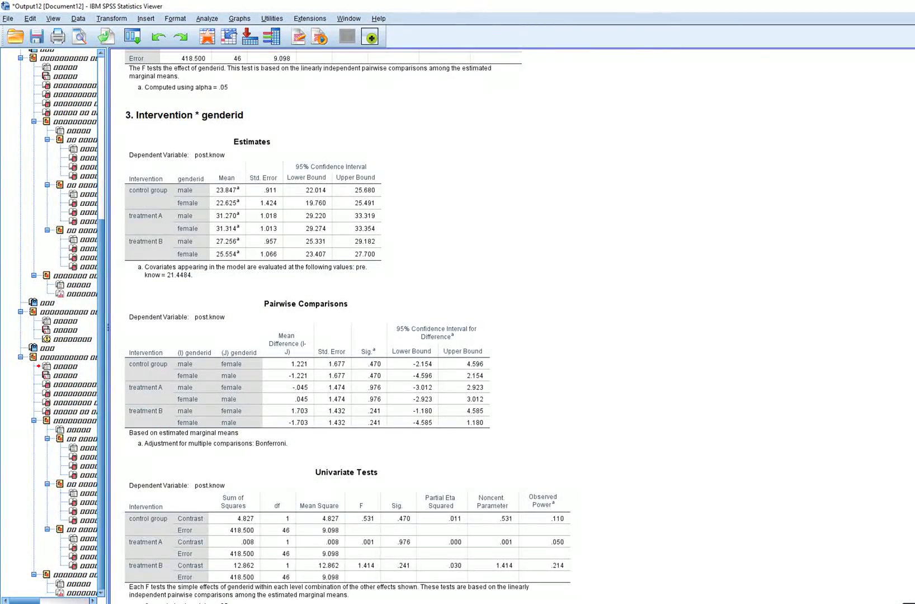
pyautogui.scroll(-5, 336, 325)
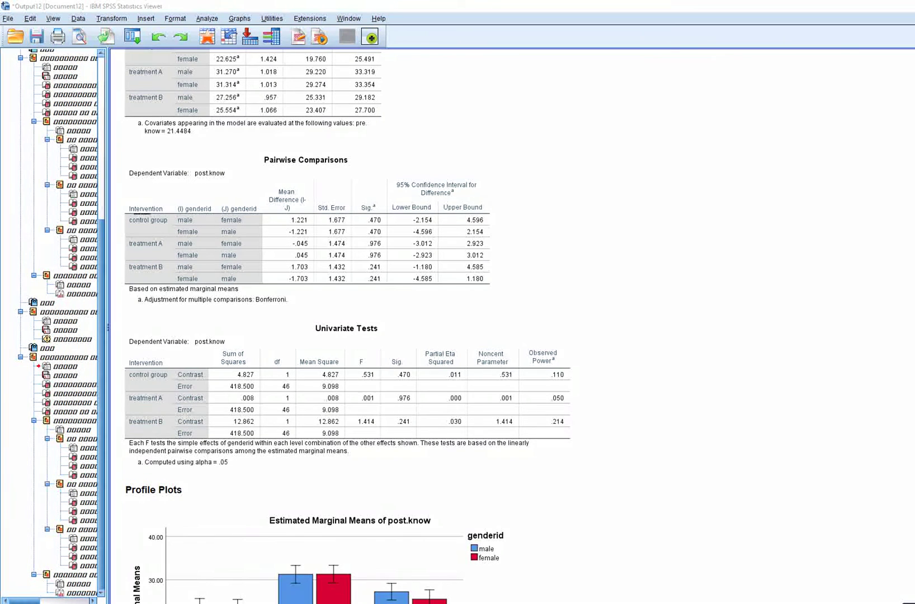
pyautogui.moveTo(130, 226); pyautogui.dragTo(174, 222)
pyautogui.moveTo(129, 248)
pyautogui.mouseDown()
pyautogui.moveTo(140, 249)
pyautogui.moveTo(152, 276)
pyautogui.mouseUp()
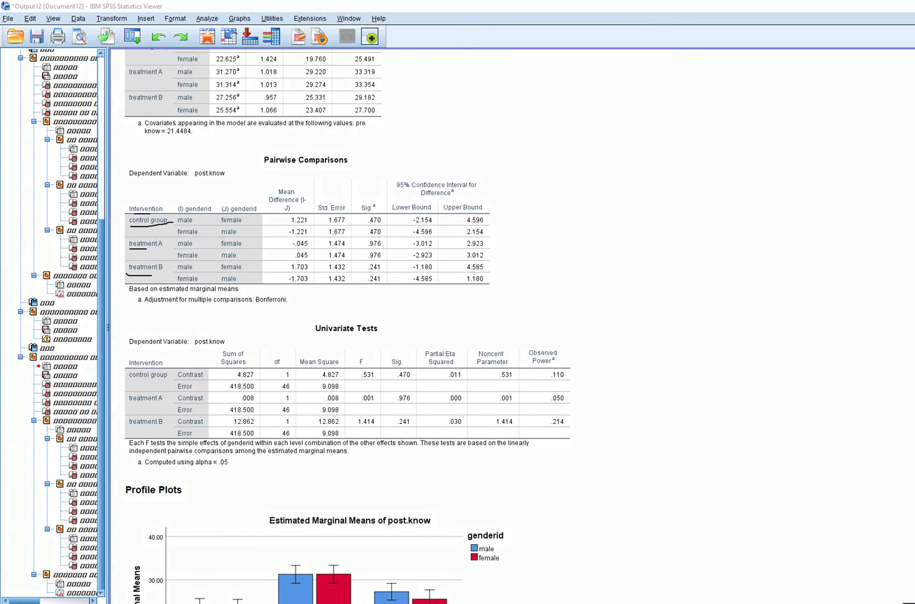
pyautogui.moveTo(364, 224); pyautogui.dragTo(395, 224)
pyautogui.moveTo(367, 247)
pyautogui.mouseDown()
pyautogui.moveTo(390, 247)
pyautogui.moveTo(386, 271)
pyautogui.mouseUp()
pyautogui.press('Escape')
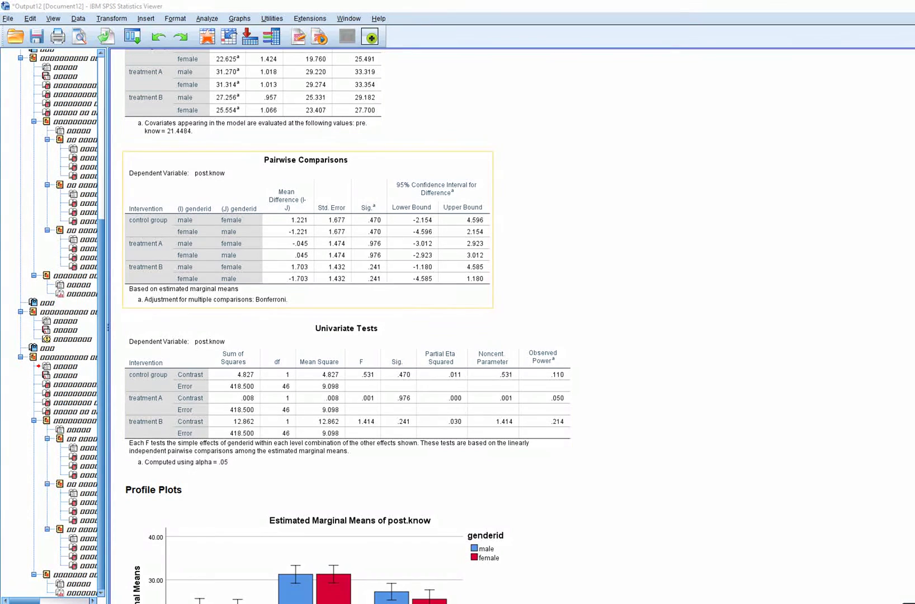
# - Change the Intervention*genderid profile plot of the univariate analysis to a line chart and run the analysis
pyautogui.click(206, 19)
pyautogui.moveTo(289, 93)
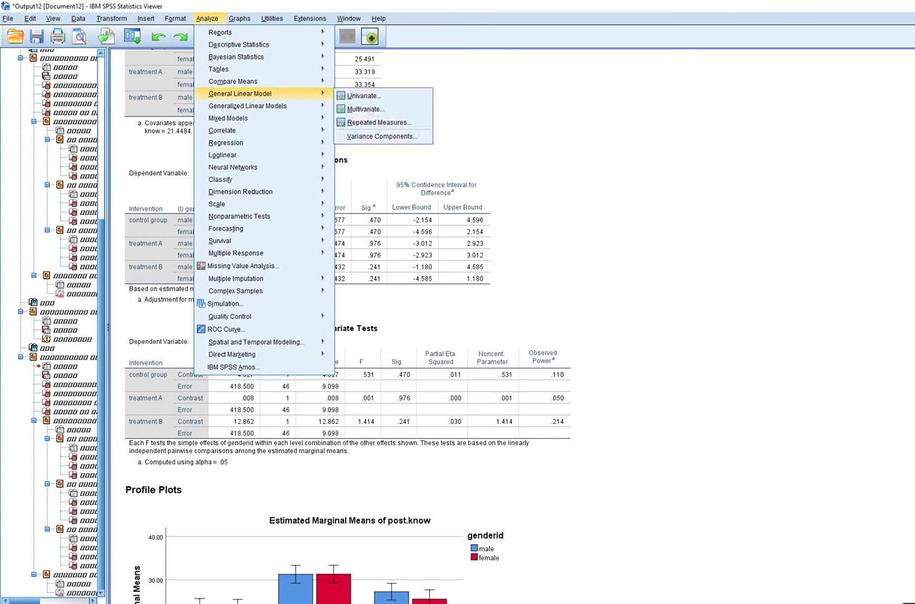
pyautogui.click(411, 90)
pyautogui.click(599, 146)
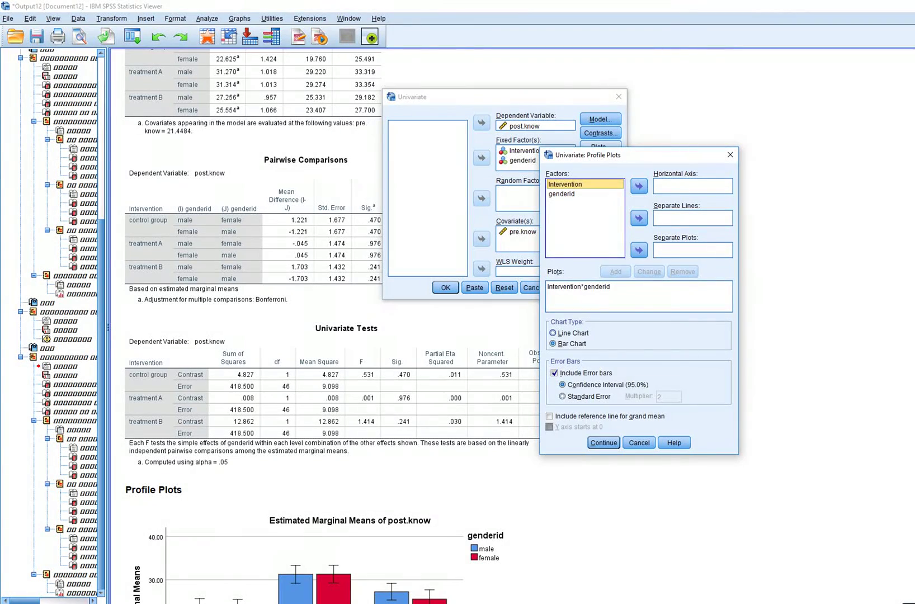
pyautogui.click(552, 333)
pyautogui.click(603, 442)
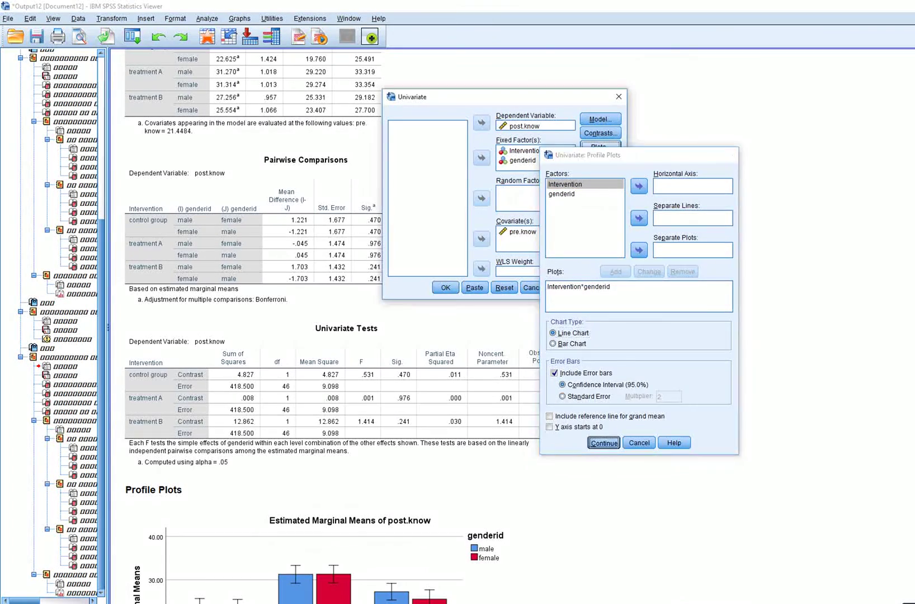
pyautogui.click(445, 288)
# - Examine the line profile plot of post.know estimated marginal means, tracing the male pattern across the three Intervention groups
pyautogui.scroll(-8, 347, 326)
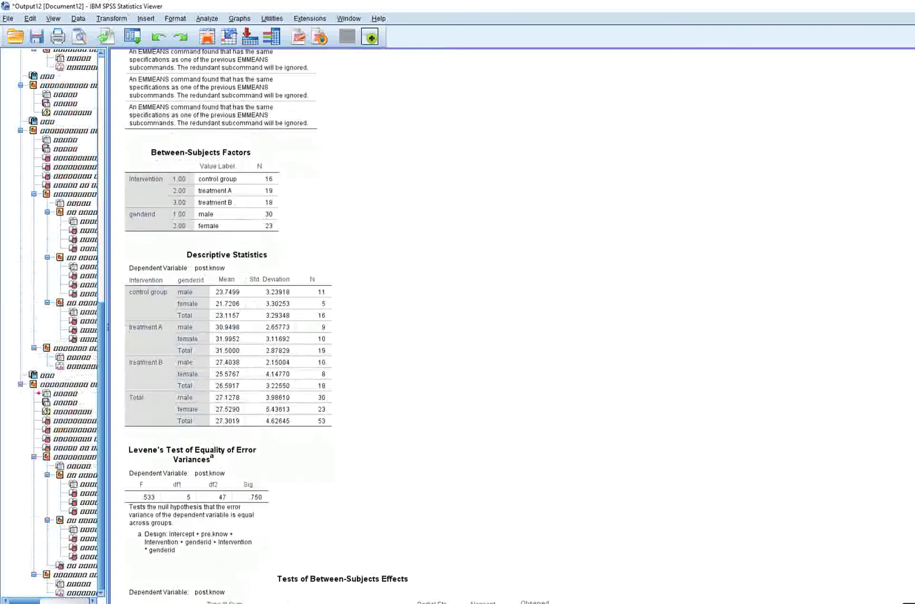
pyautogui.scroll(-20, 344, 325)
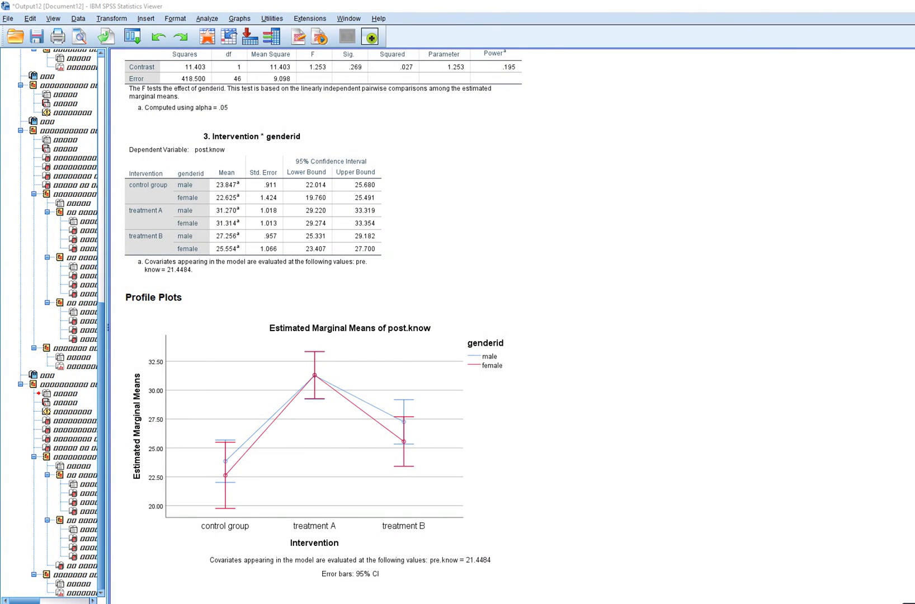
pyautogui.moveTo(237, 442)
pyautogui.mouseDown()
pyautogui.moveTo(301, 371)
pyautogui.moveTo(392, 395)
pyautogui.mouseUp()
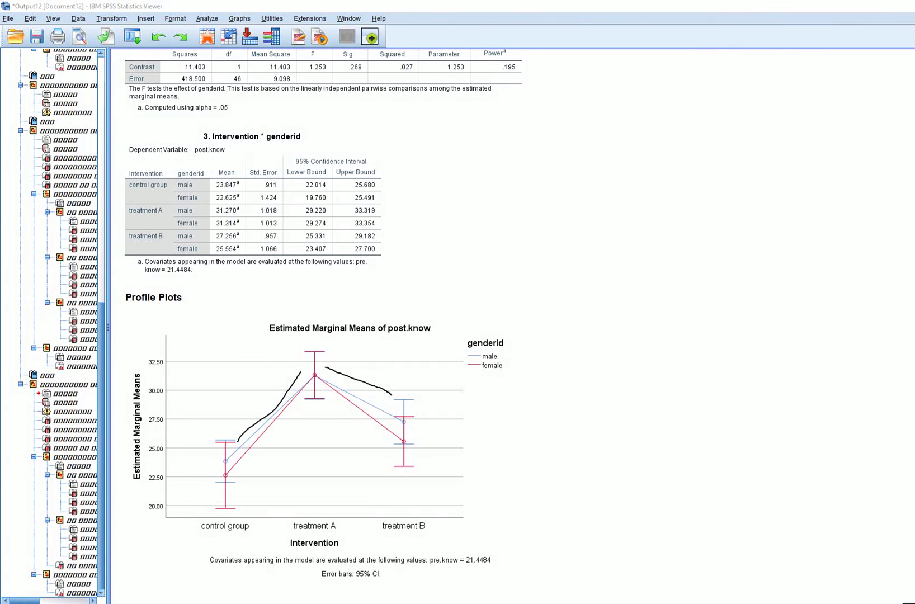